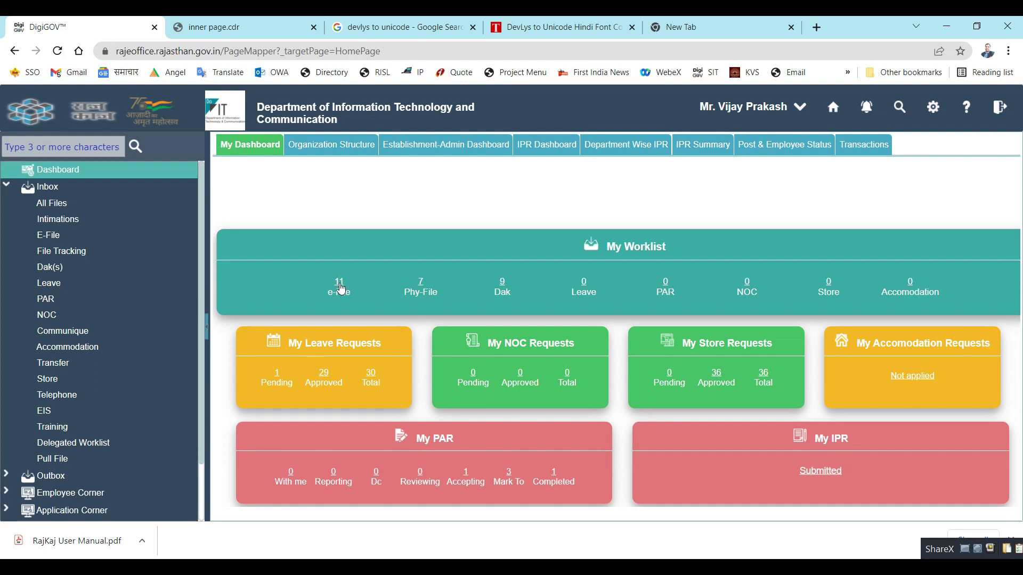
Step: Open the Horticulture-02924 file from the e-File worklist and display its PUC correspondence
click(339, 285)
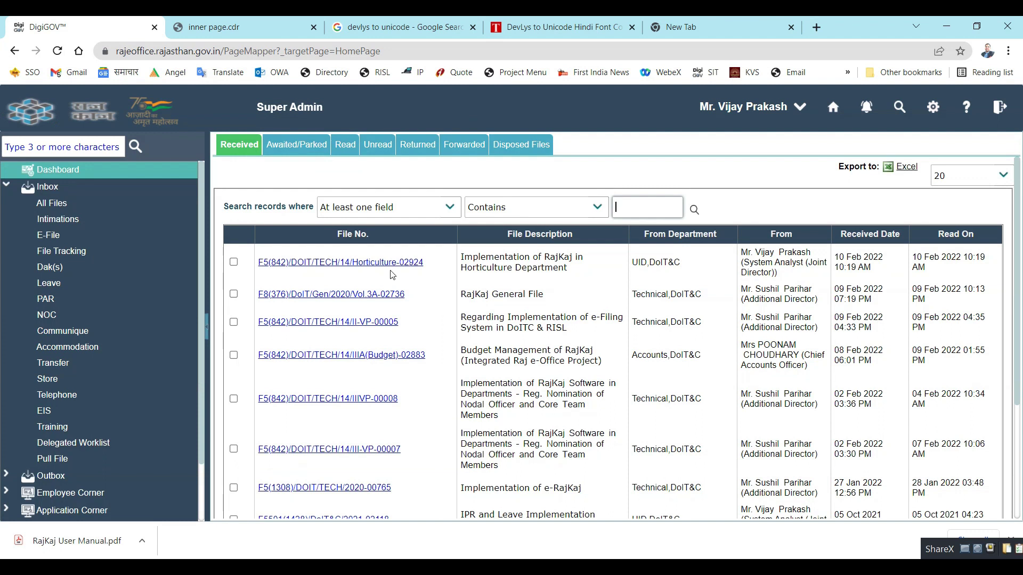
click(375, 264)
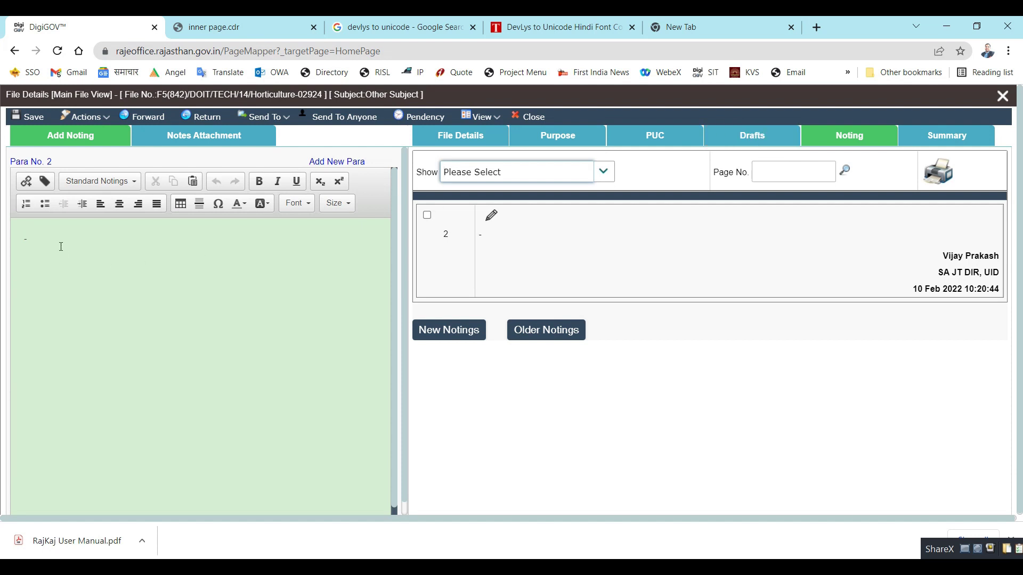
click(751, 140)
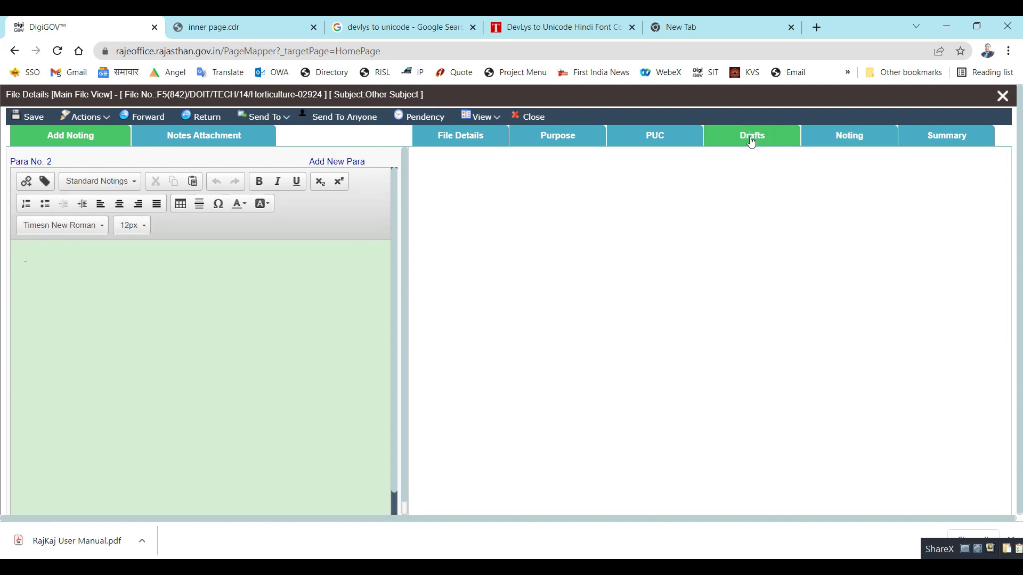
click(658, 142)
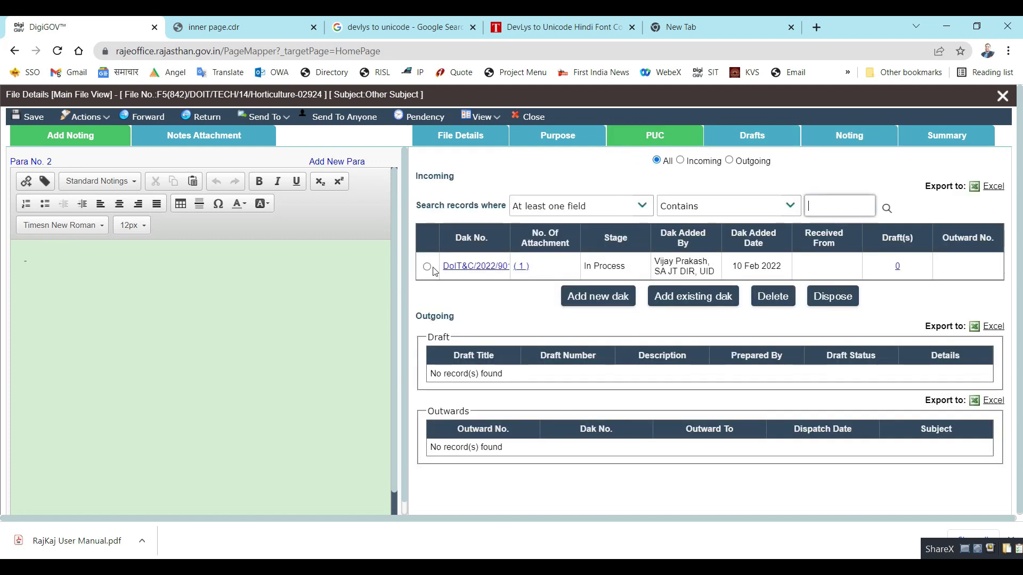
Step: Examine the existing daks available for adding to the file, and close the list without adding any
click(427, 266)
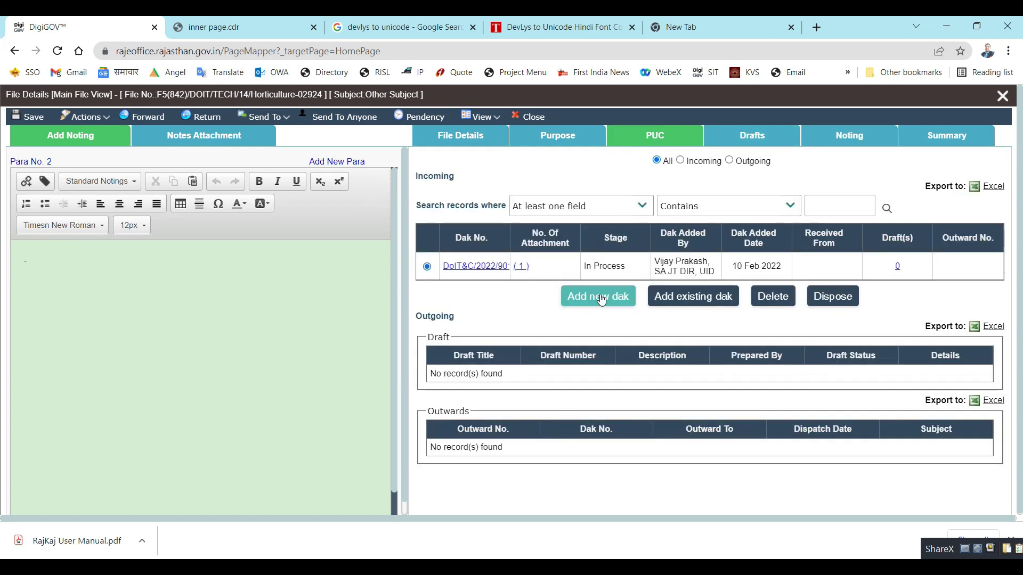
click(695, 299)
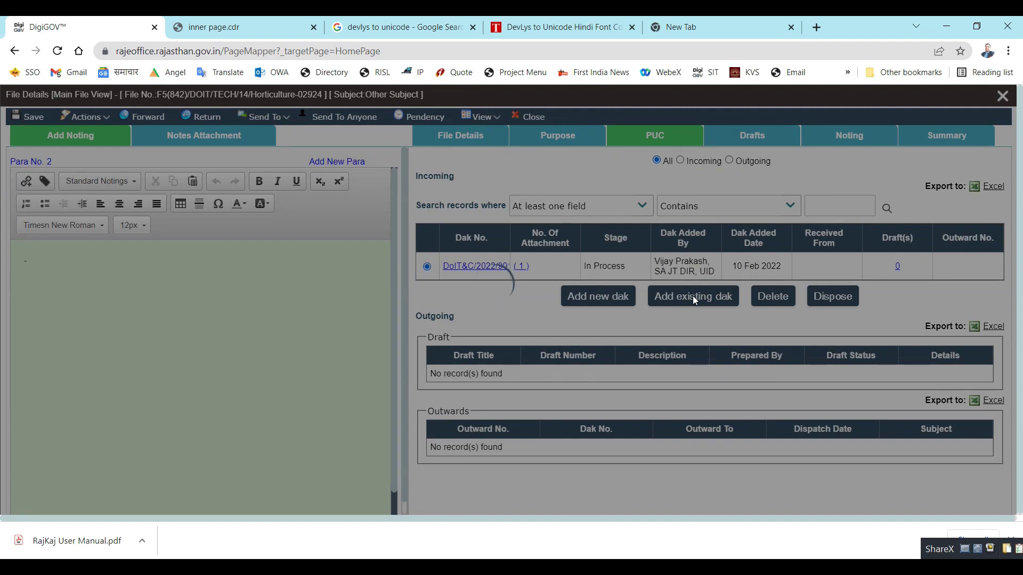
scroll(539, 410, down, 3)
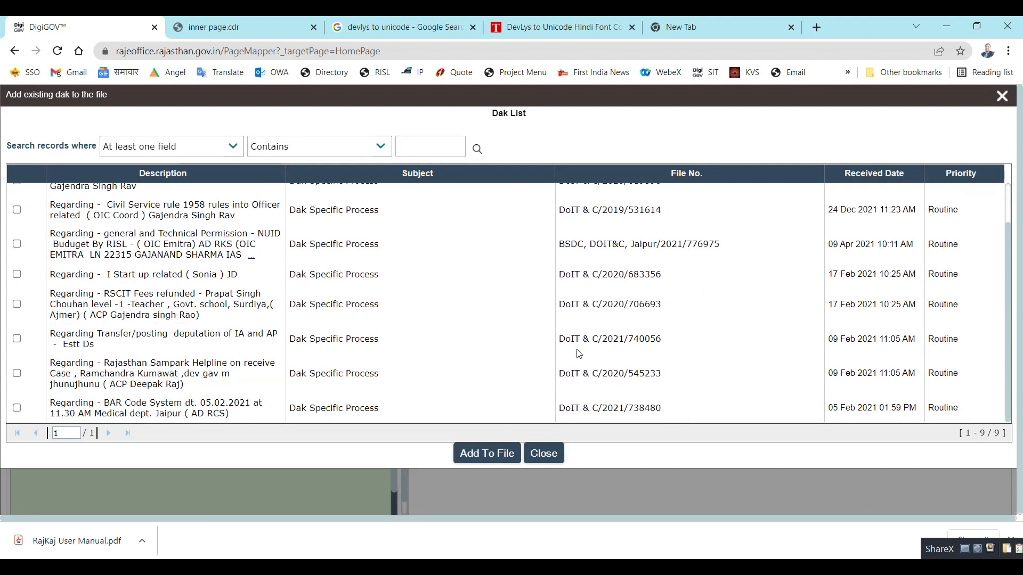
key(Escape)
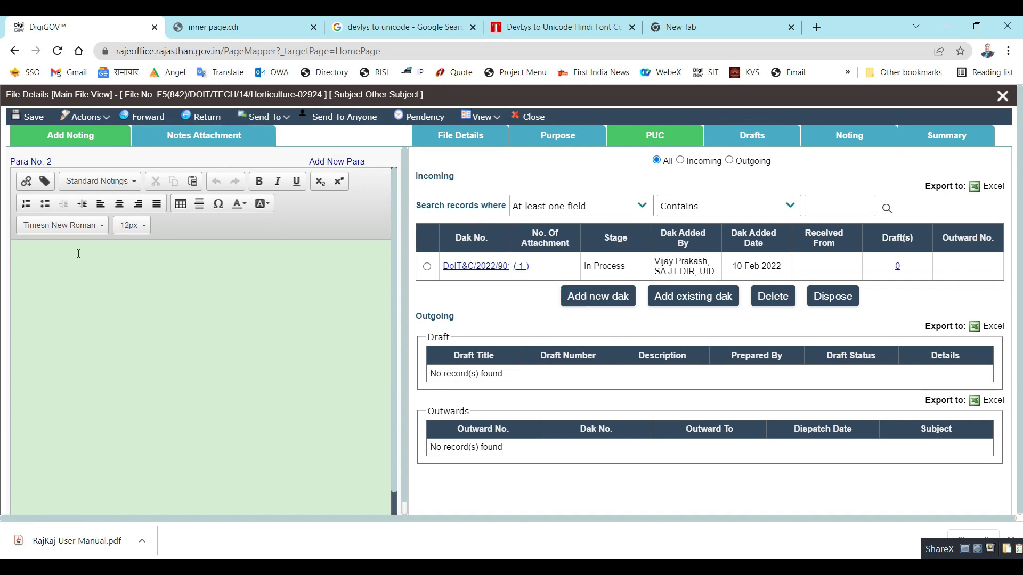
Step: Replace the dash in noting para 2 with the RajKaj implementation note from Notepad, from the "Sub:" line through "Submitted please."
click(40, 257)
key(alt+Tab)
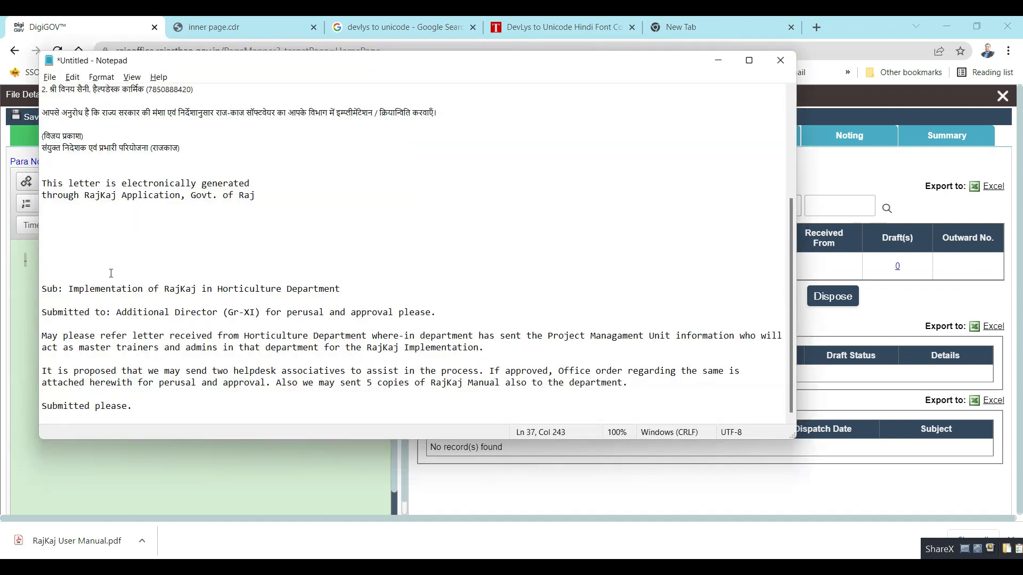
drag(43, 290, 150, 406)
key(ctrl+c)
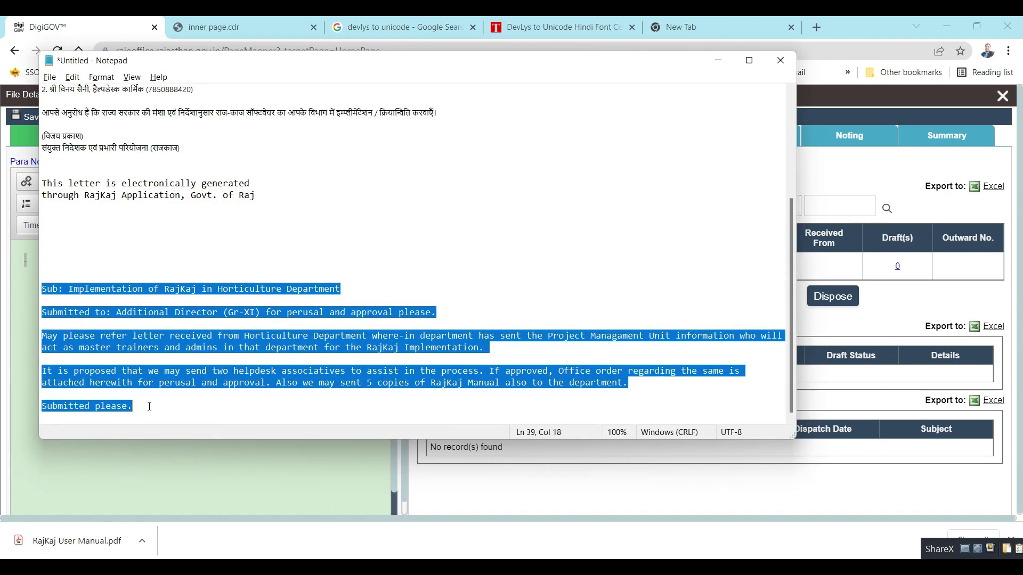
key(alt+Tab)
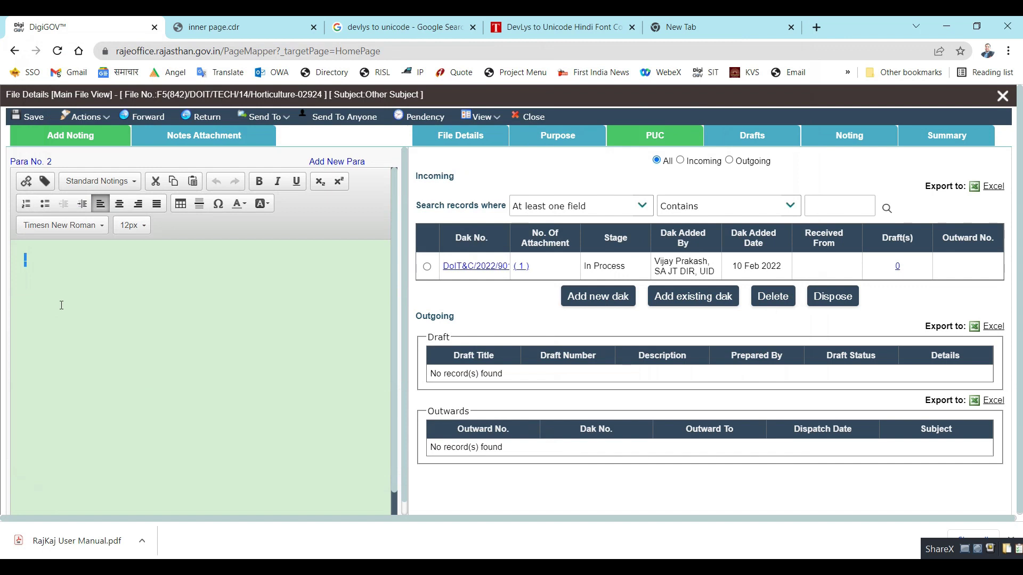
key(ctrl+v)
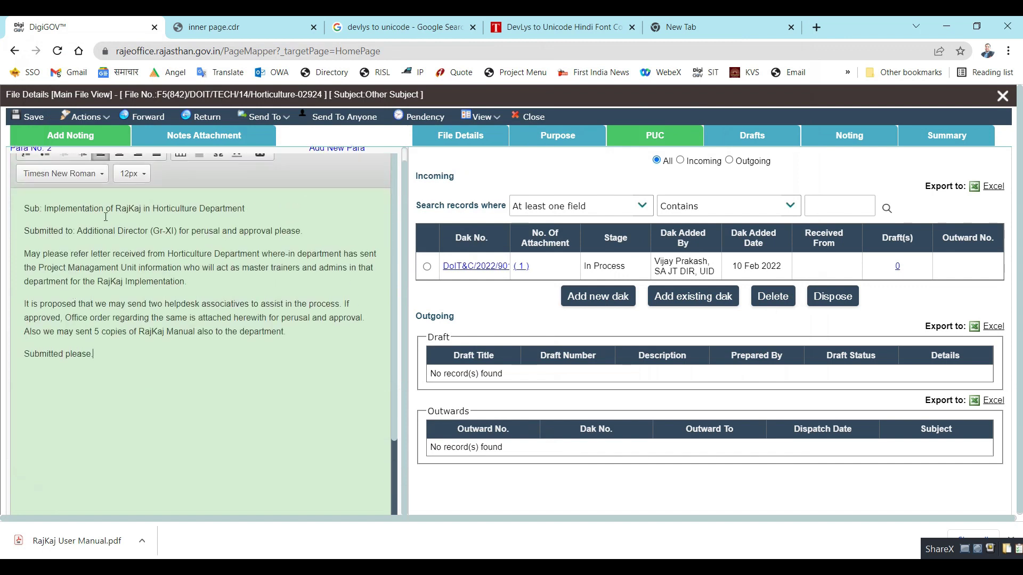
Step: Make the noting's subject line bold and underline the "Submitted to: Additional Director (Gr-XI)" line
triple_click(107, 208)
key(ctrl+b)
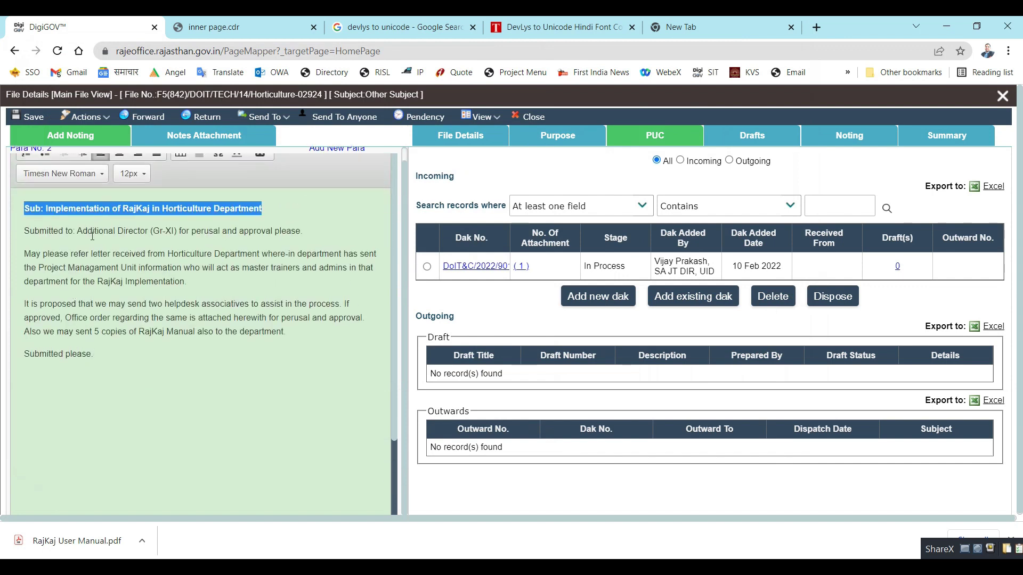
triple_click(90, 231)
key(ctrl+u)
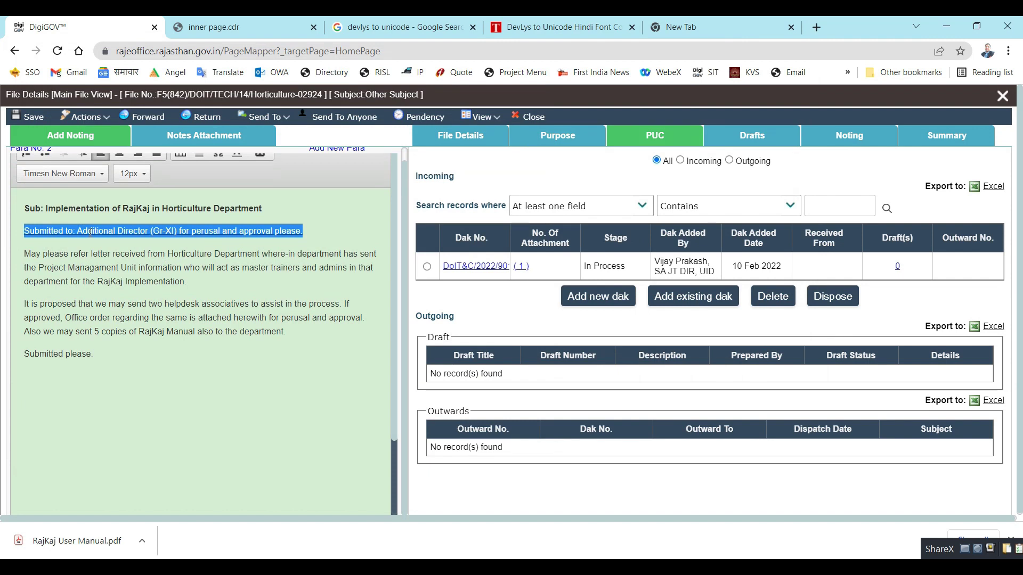
scroll(91, 231, up, 1)
click(94, 333)
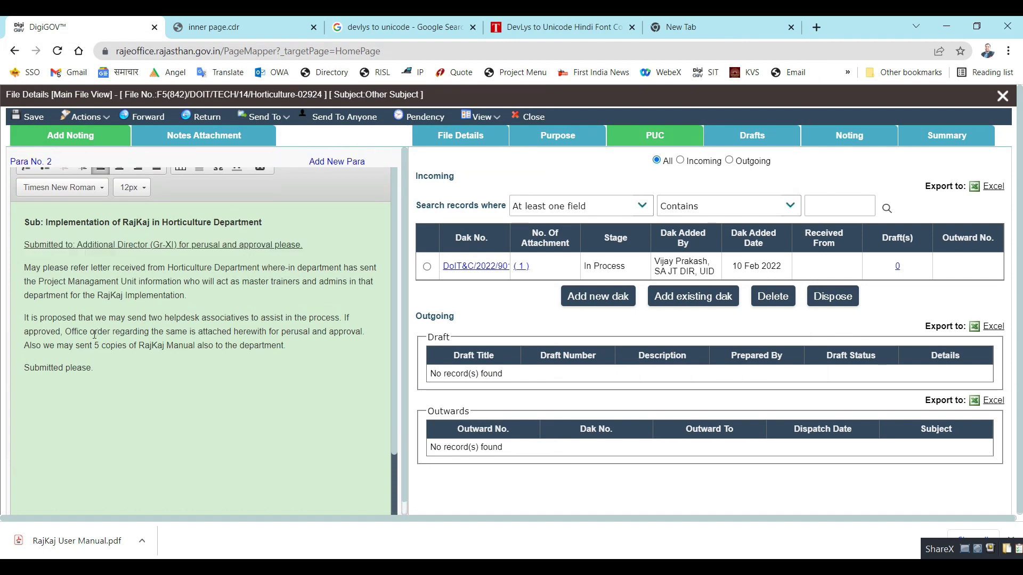
Step: Add a space after "Horticulture Department" in the noting's body text and display the file's existing noting beside the editor
click(261, 269)
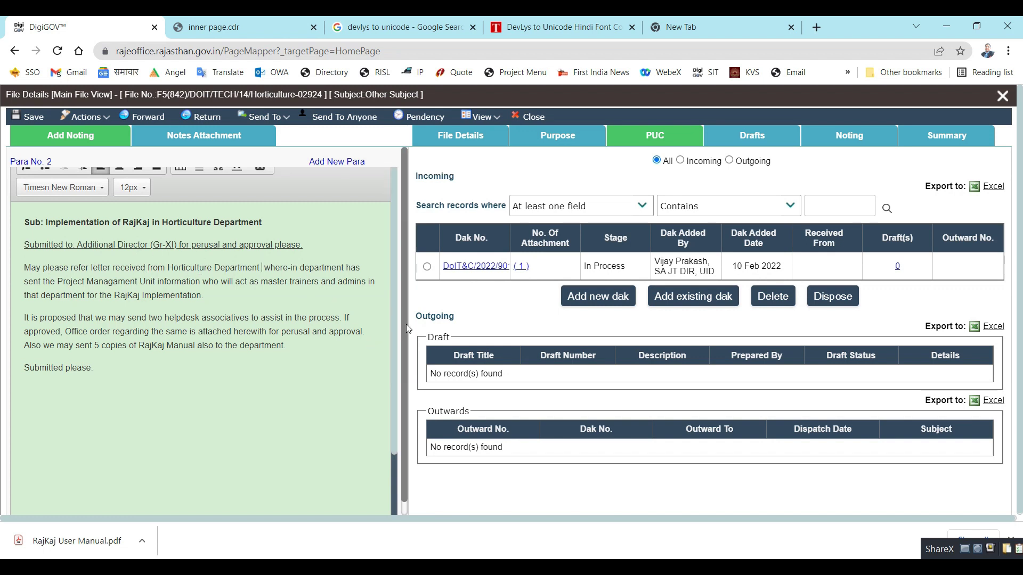
scroll(229, 322, down, 1)
scroll(186, 330, up, 1)
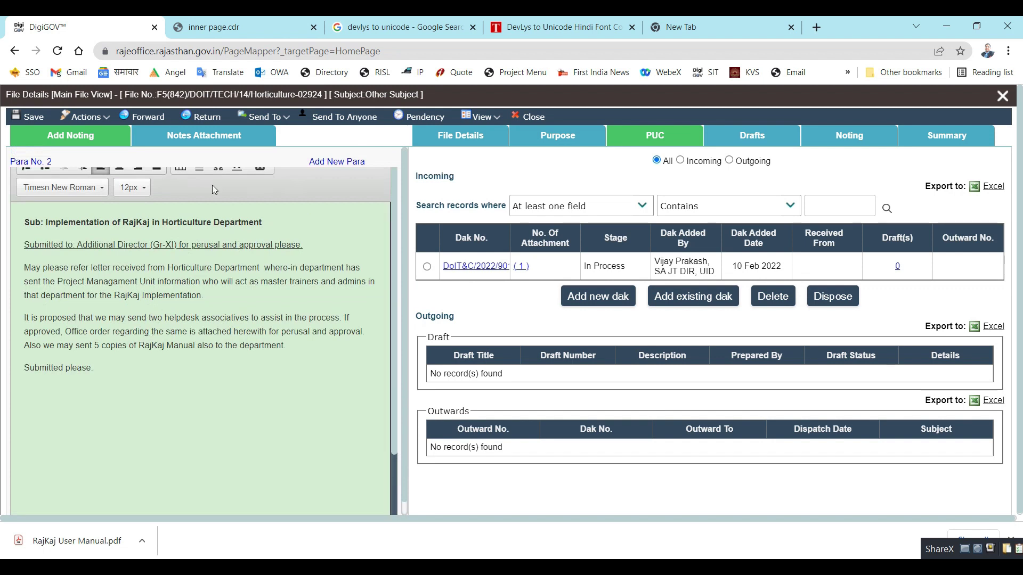
click(199, 137)
click(64, 137)
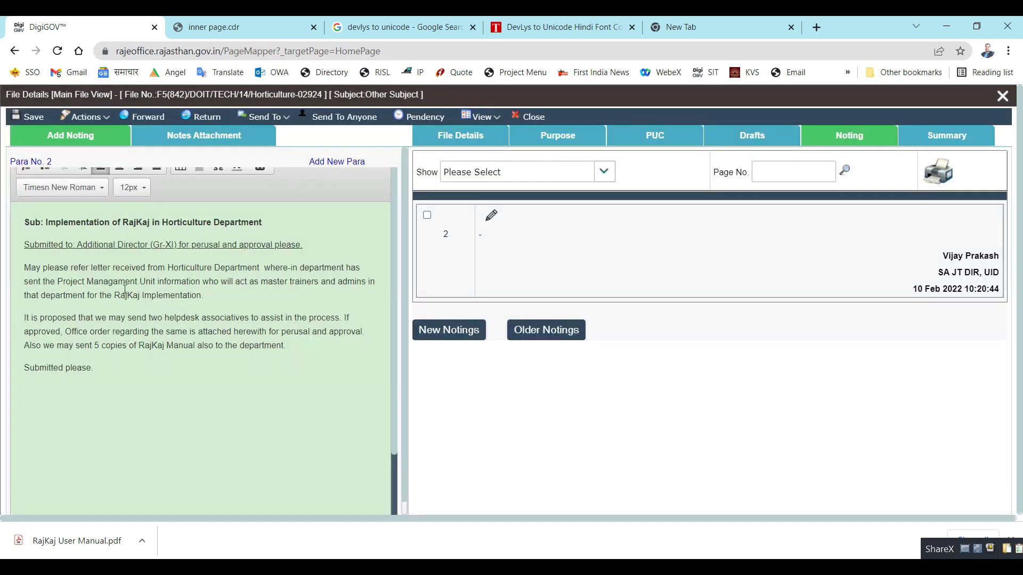
scroll(187, 351, down, 2)
scroll(180, 359, up, 2)
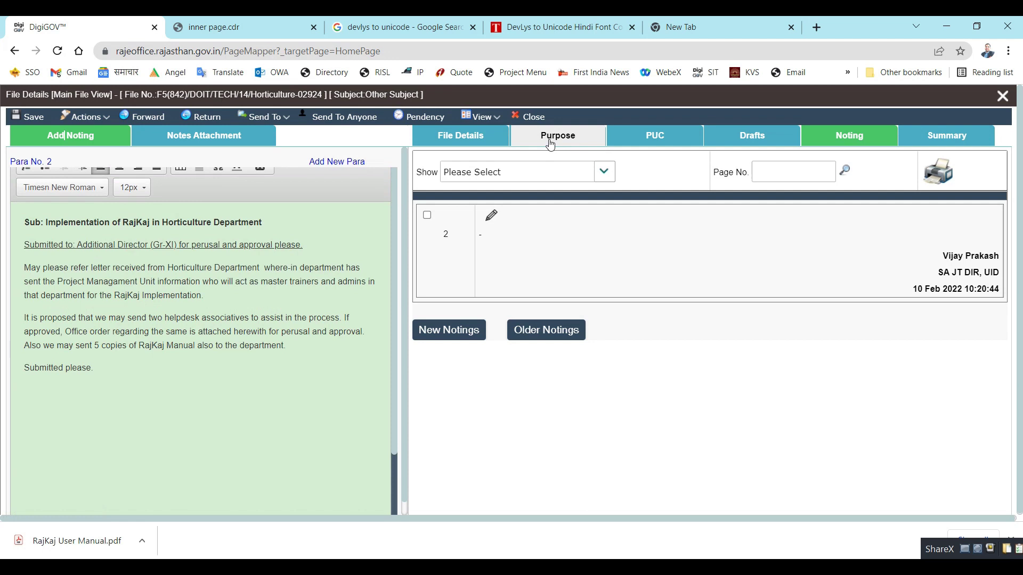
Step: Save the file with its new noting and reopen the Horticulture-02924 file from the received files
click(27, 123)
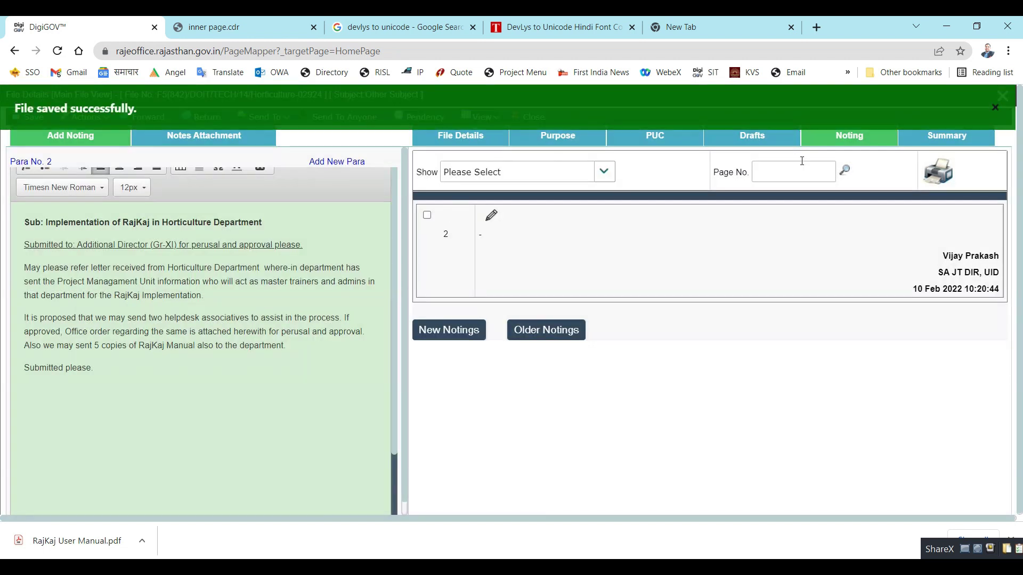
click(996, 109)
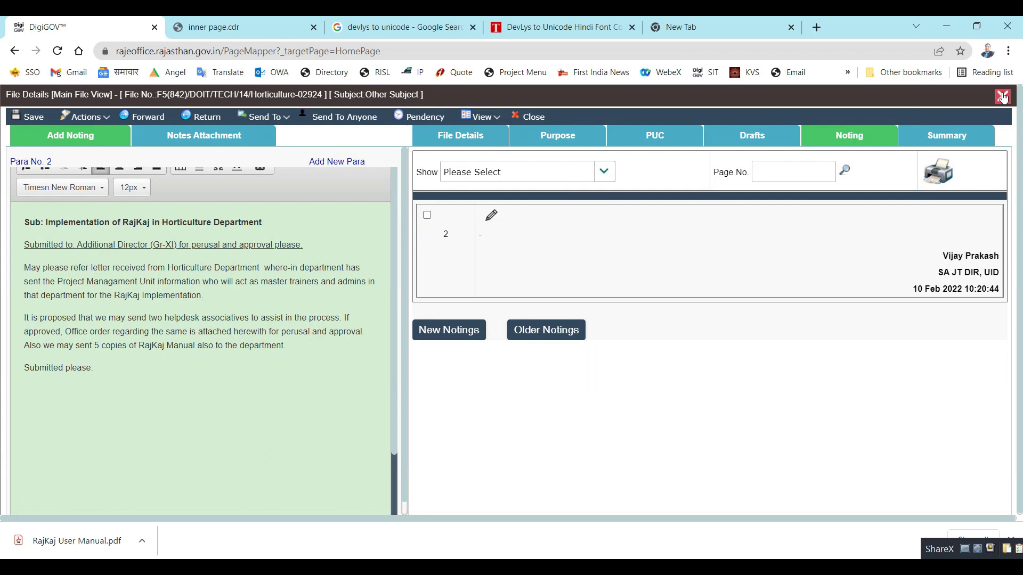
click(904, 142)
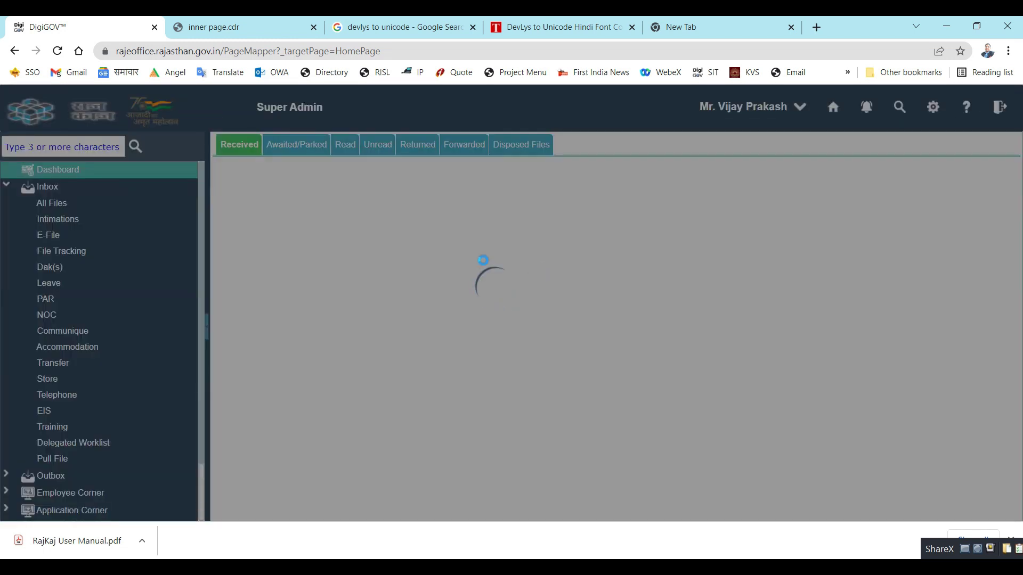
mouse_move(348, 268)
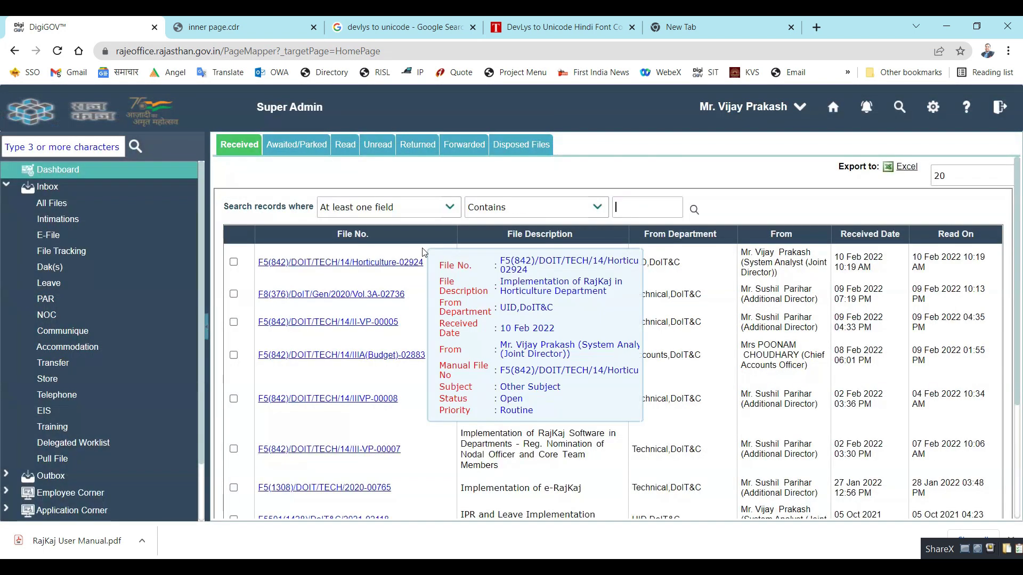
click(346, 264)
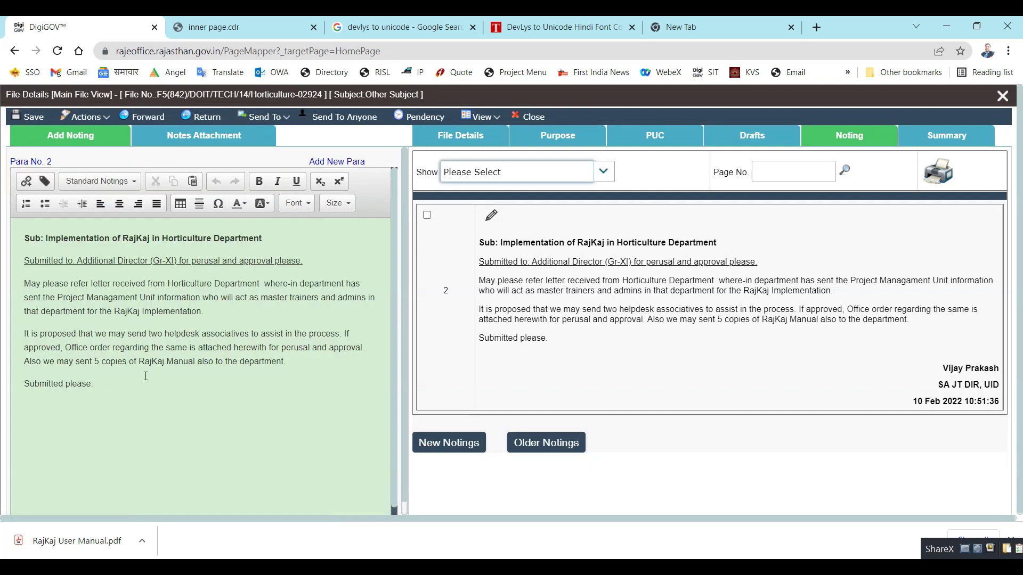
Step: Insert a document link to the file's incoming PUC(Dak) after "Horticulture Department" in the noting
click(262, 283)
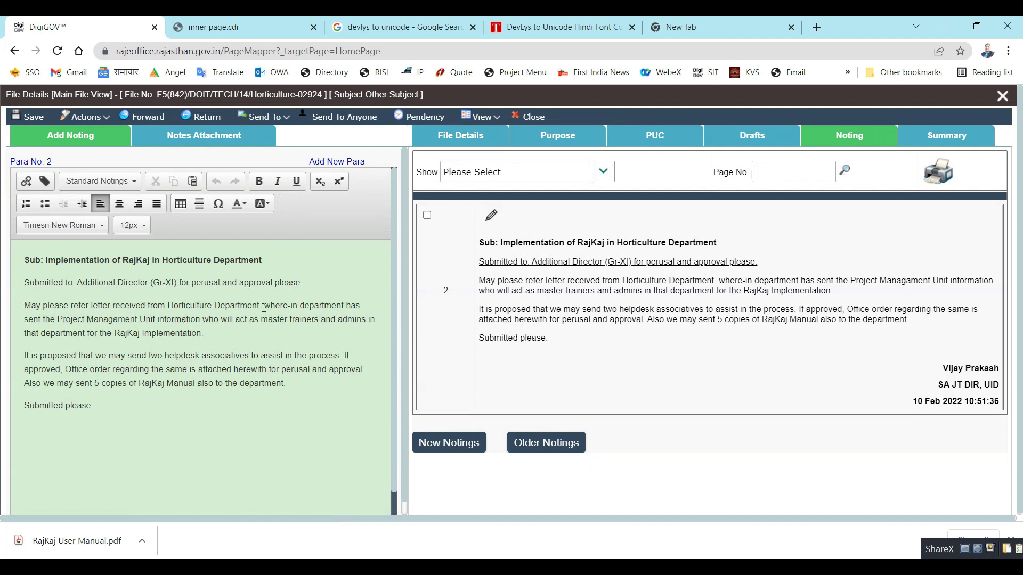
click(36, 183)
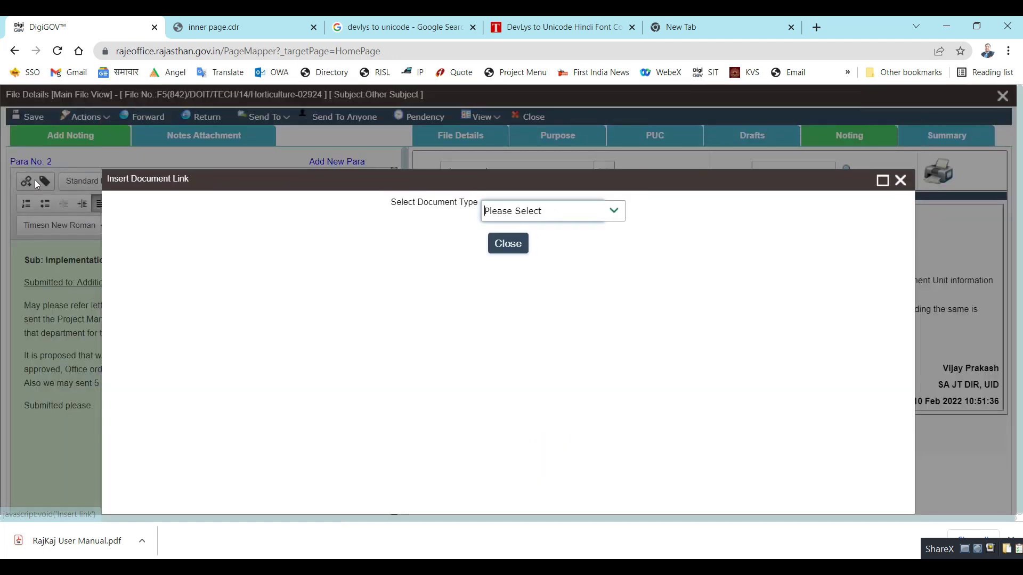
click(613, 210)
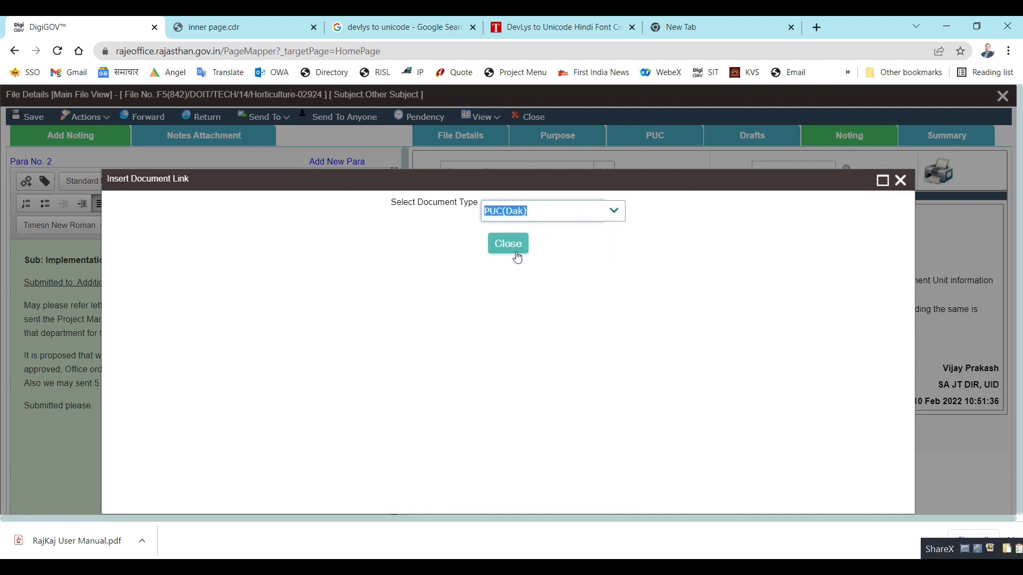
click(514, 251)
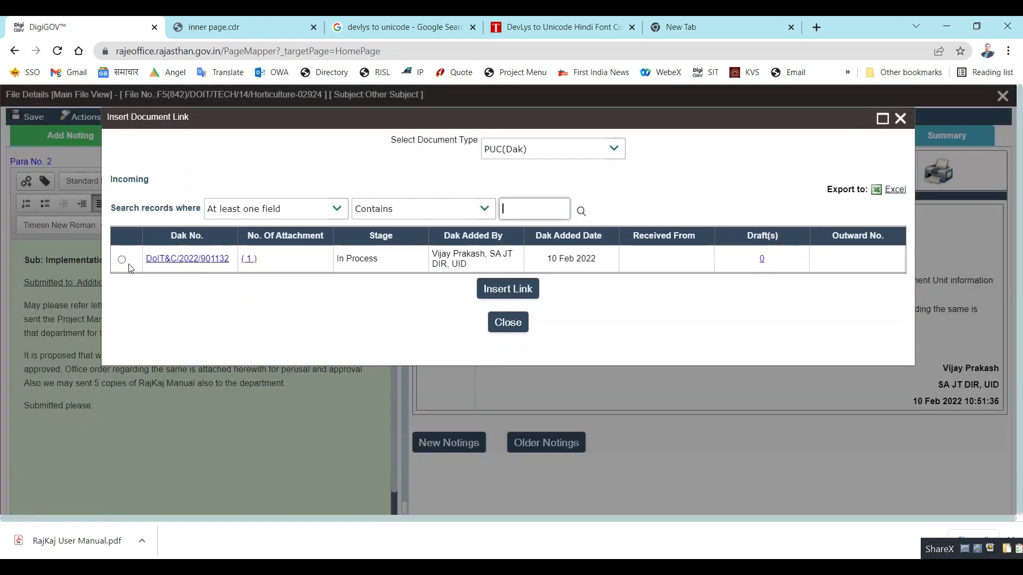
click(122, 260)
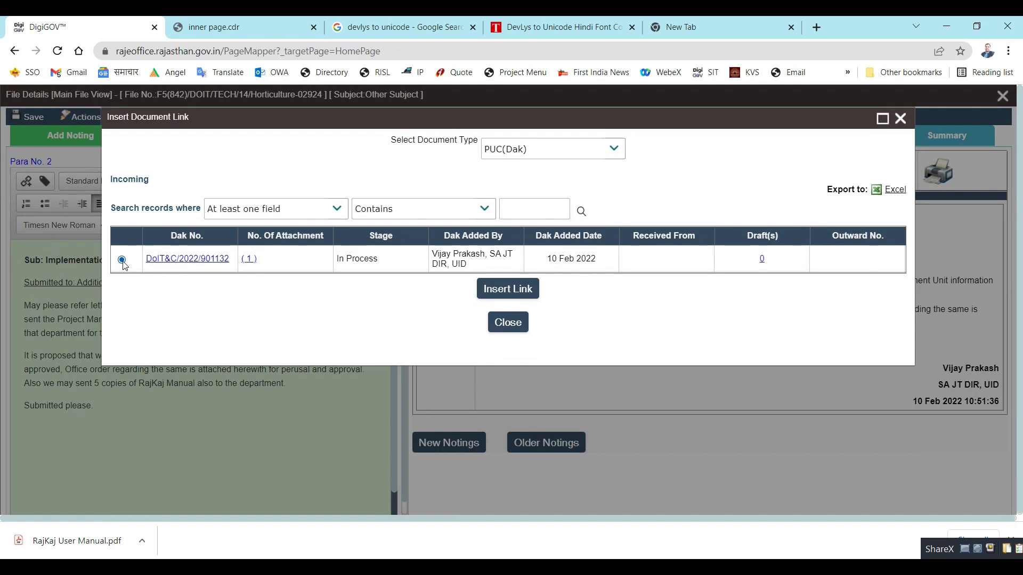
click(495, 290)
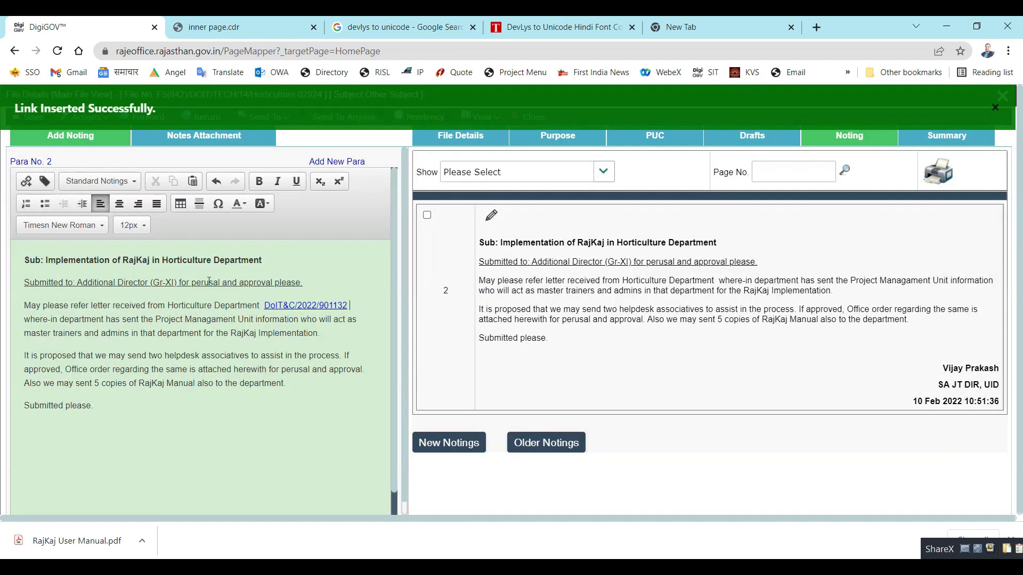
Step: View the dak details and attachment through the link in the noting, and return to the file
click(308, 309)
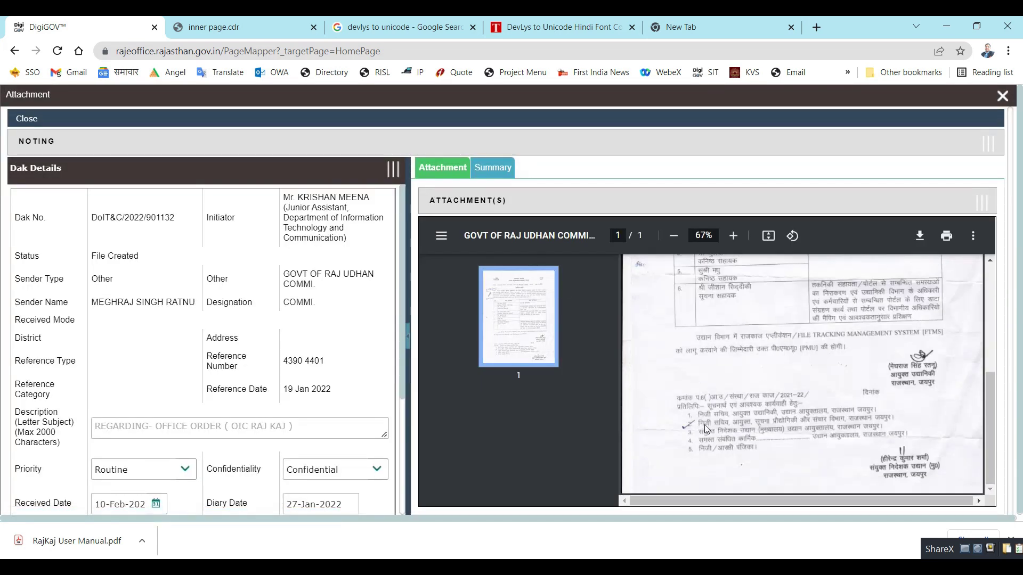
click(33, 120)
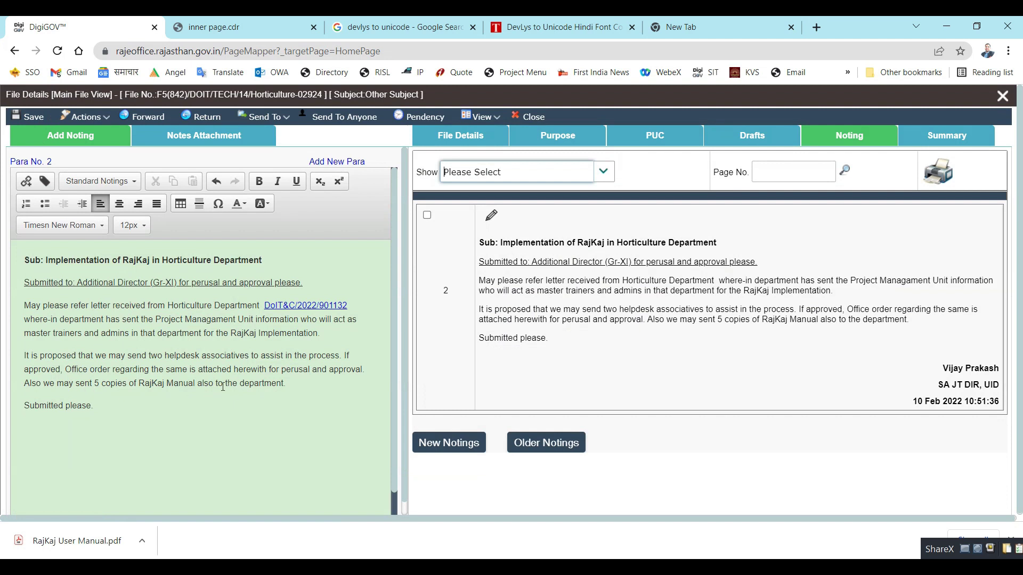
Step: Prepare a new draft in the file using the File Common Template draft type
click(267, 368)
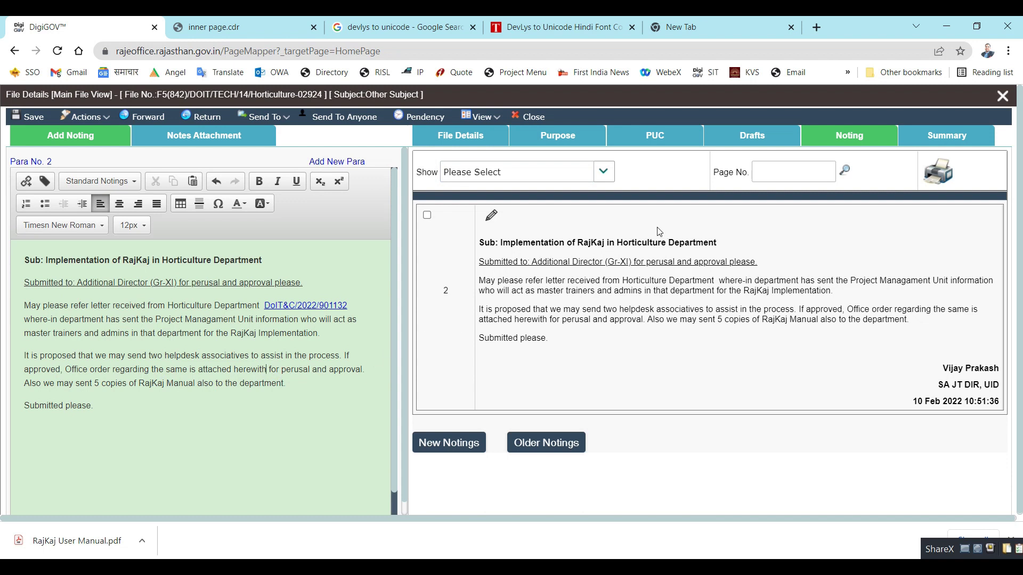
click(745, 139)
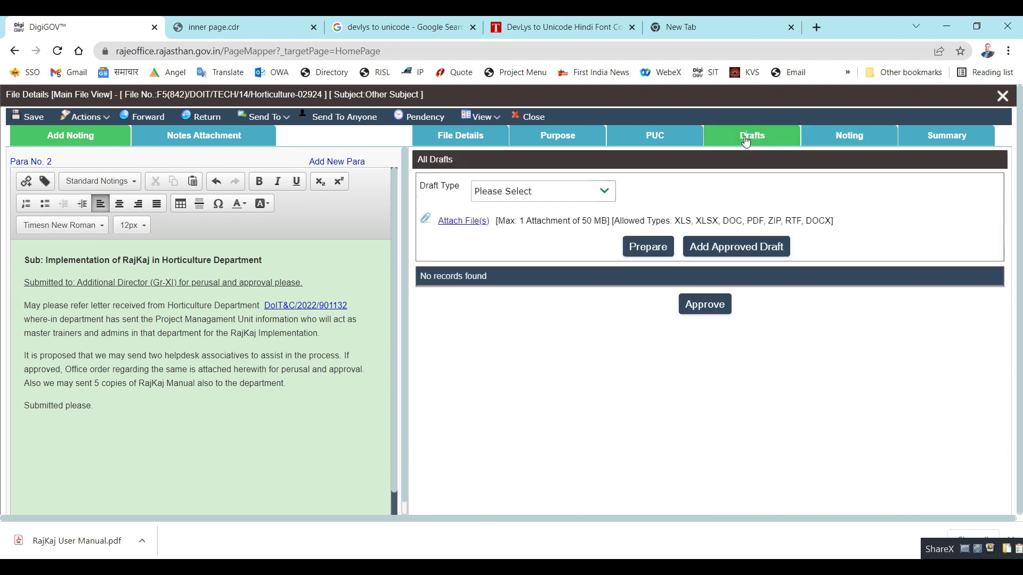
click(606, 197)
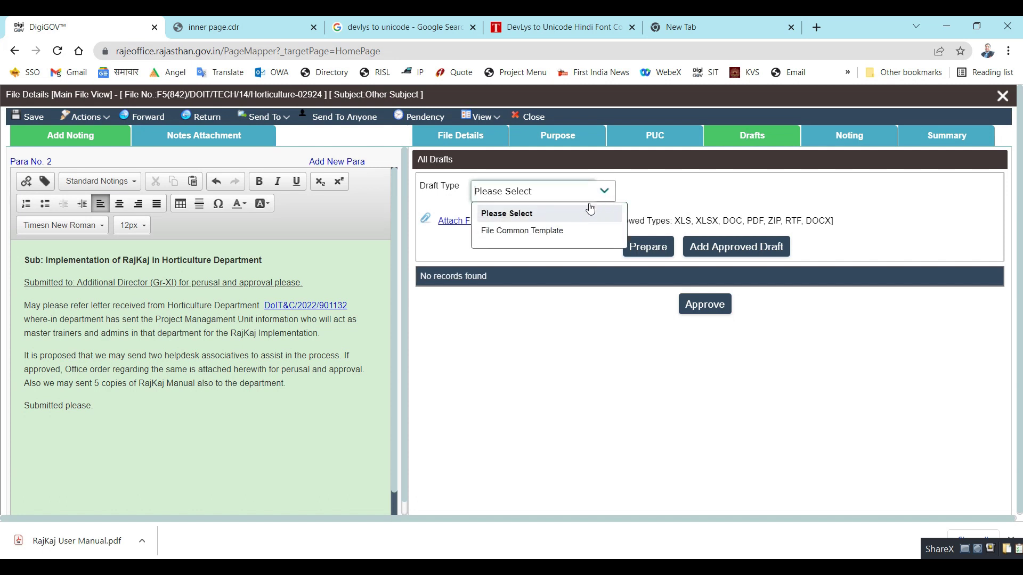
click(544, 230)
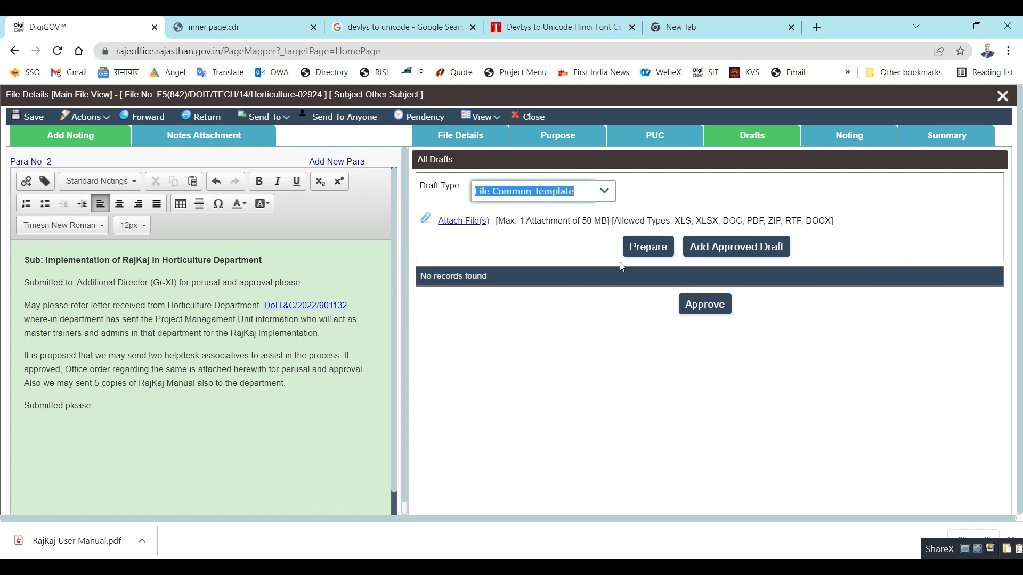
click(648, 252)
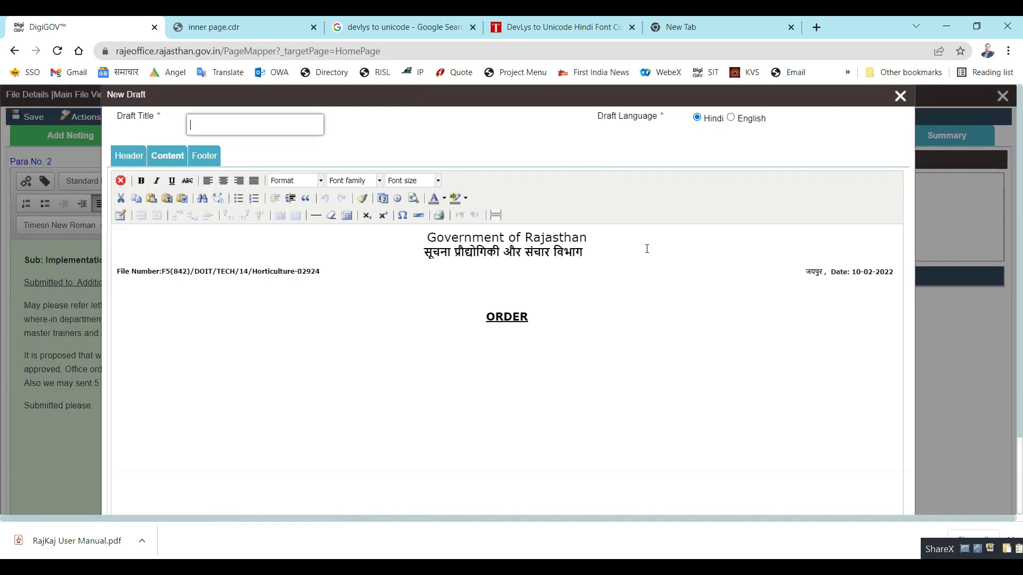
Step: Replace the ORDER heading in the draft with the Hindi letter, from the addressee through the signatory's designation, copied from the open Notepad note
click(473, 268)
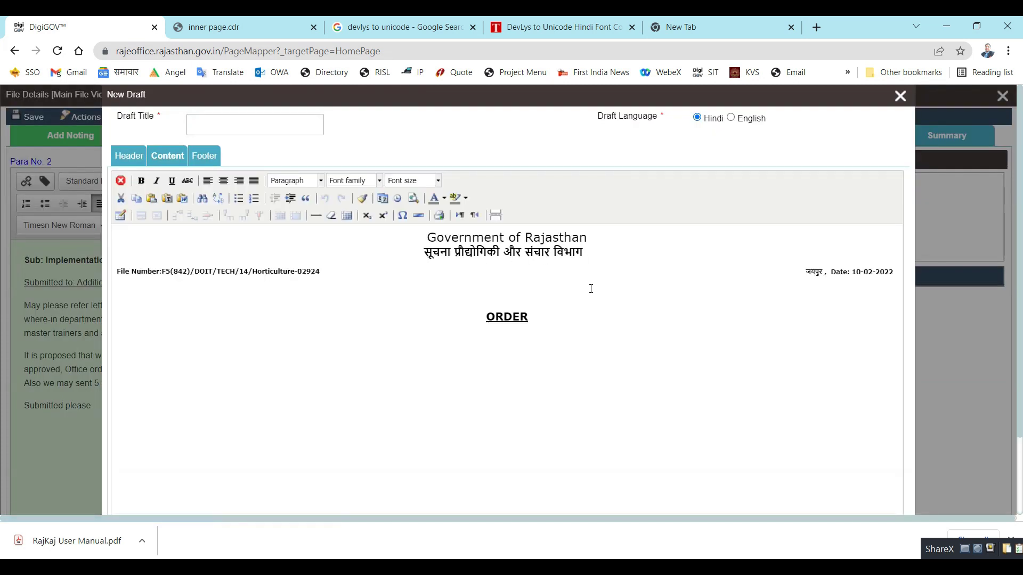
click(497, 317)
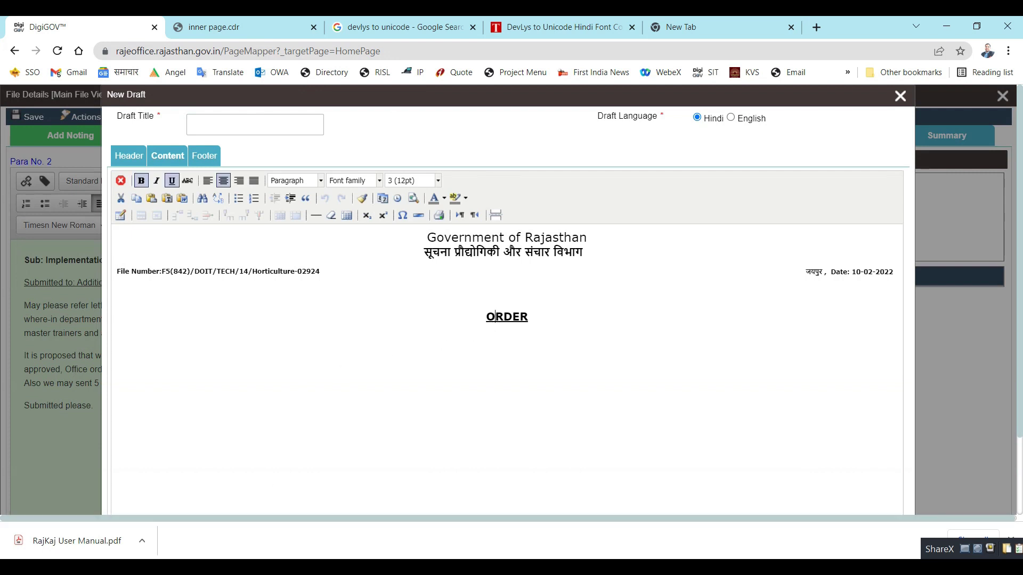
key(alt+Tab)
key(ctrl+x)
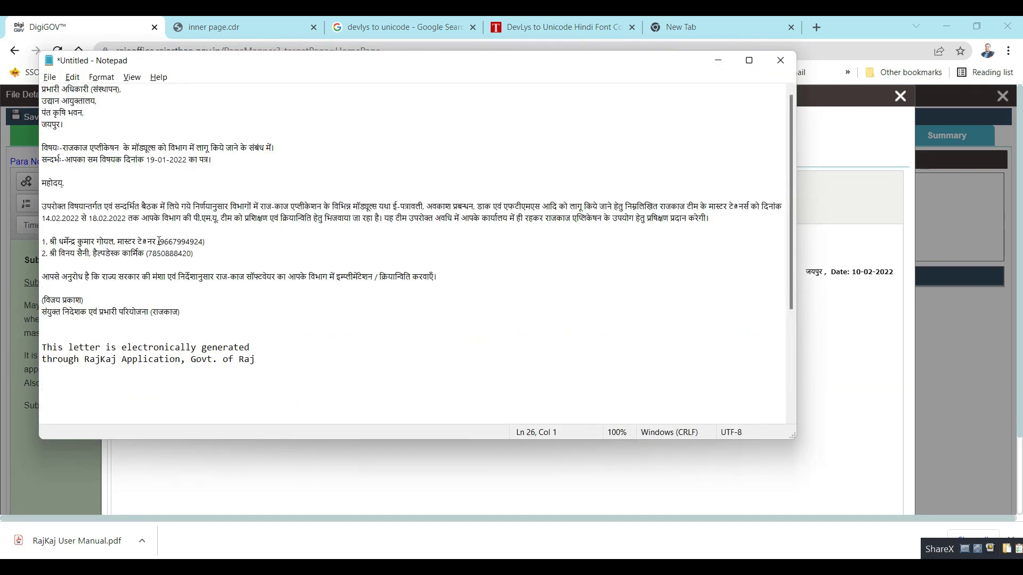
drag(188, 316, 36, 79)
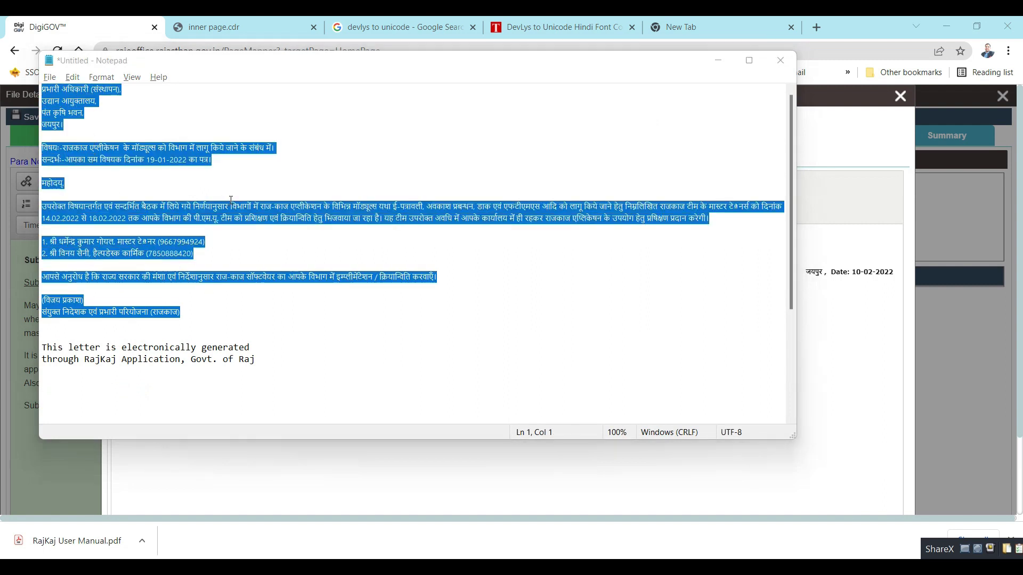
key(alt+Tab)
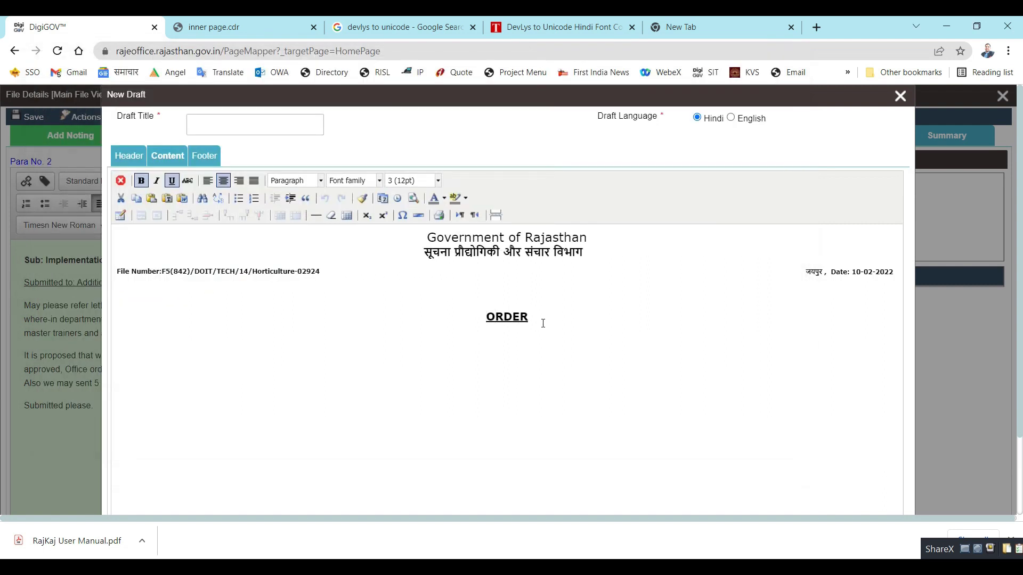
drag(540, 323, 456, 307)
key(Delete)
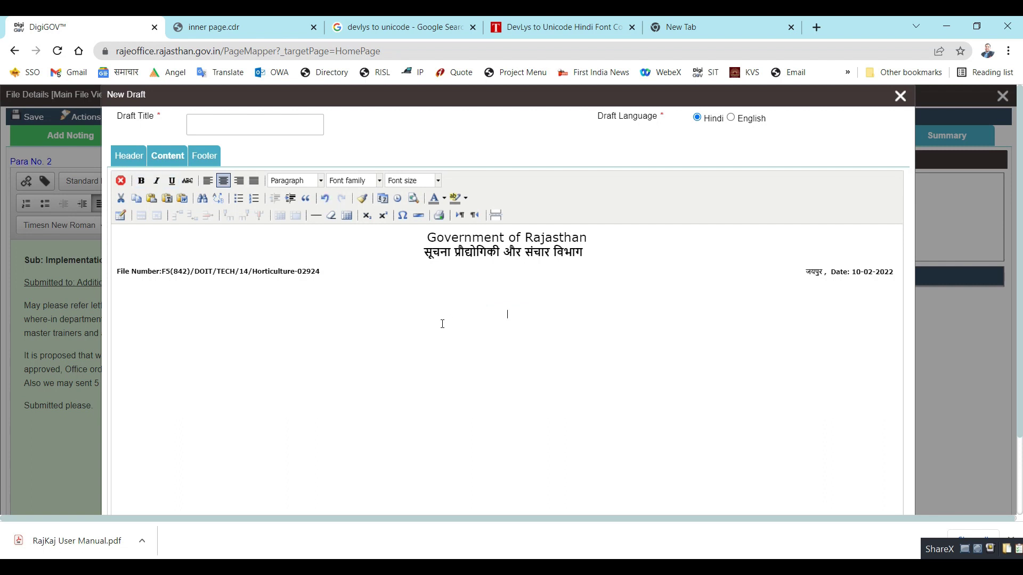
key(ctrl+v)
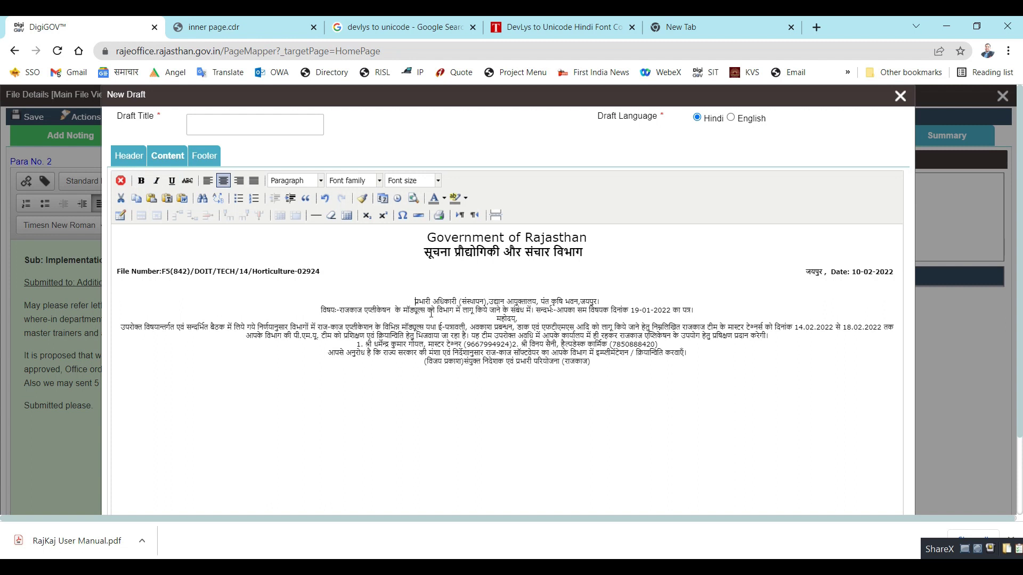
Step: Justify the whole pasted letter and set its font size to 3 (12pt)
drag(415, 299, 599, 397)
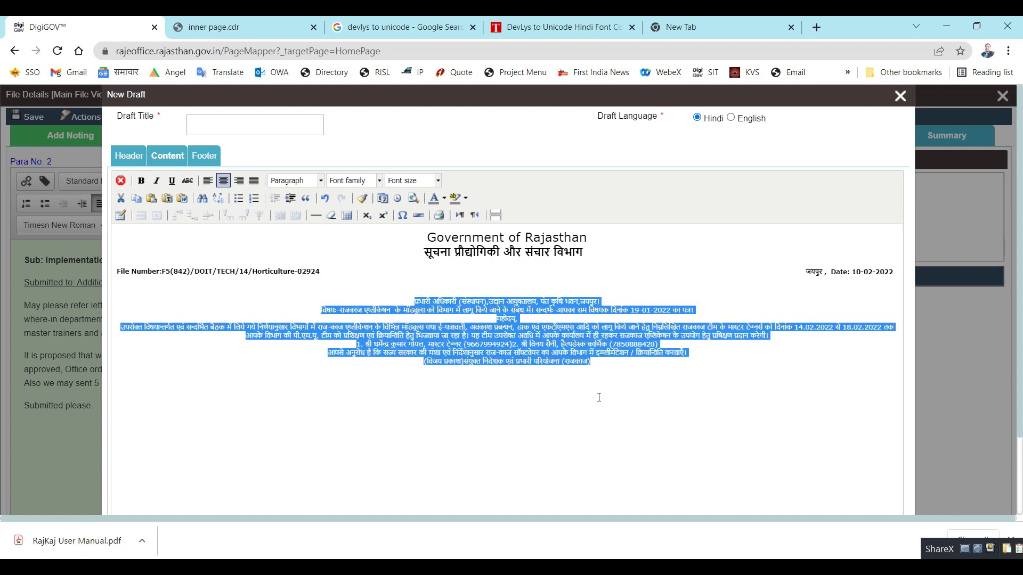
click(254, 180)
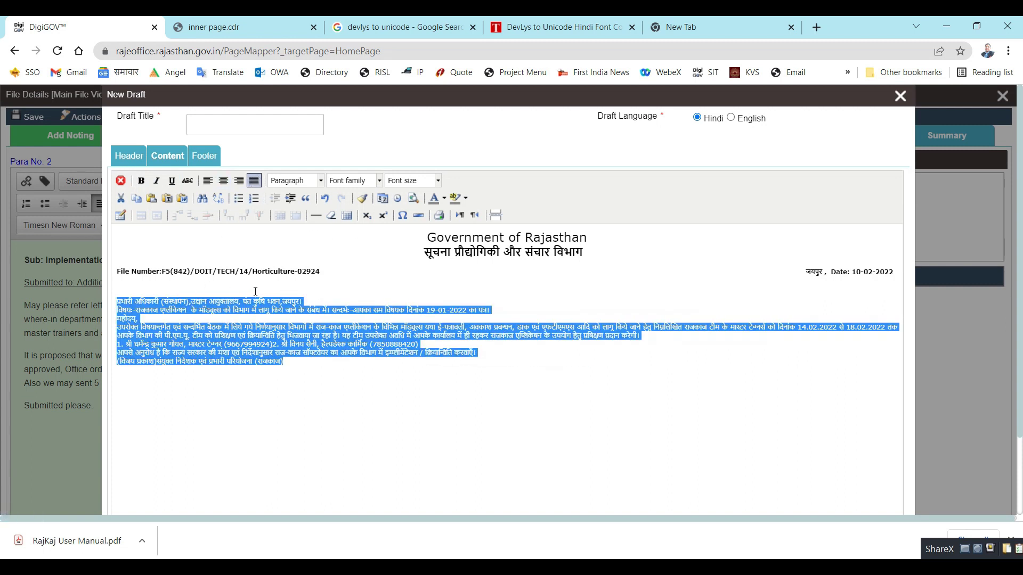
click(438, 181)
click(407, 243)
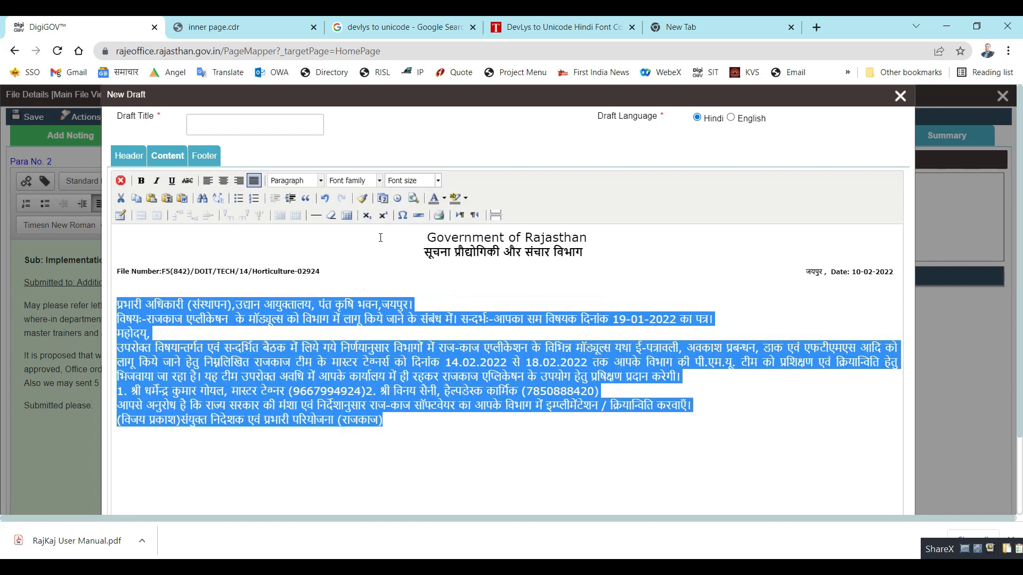
click(263, 331)
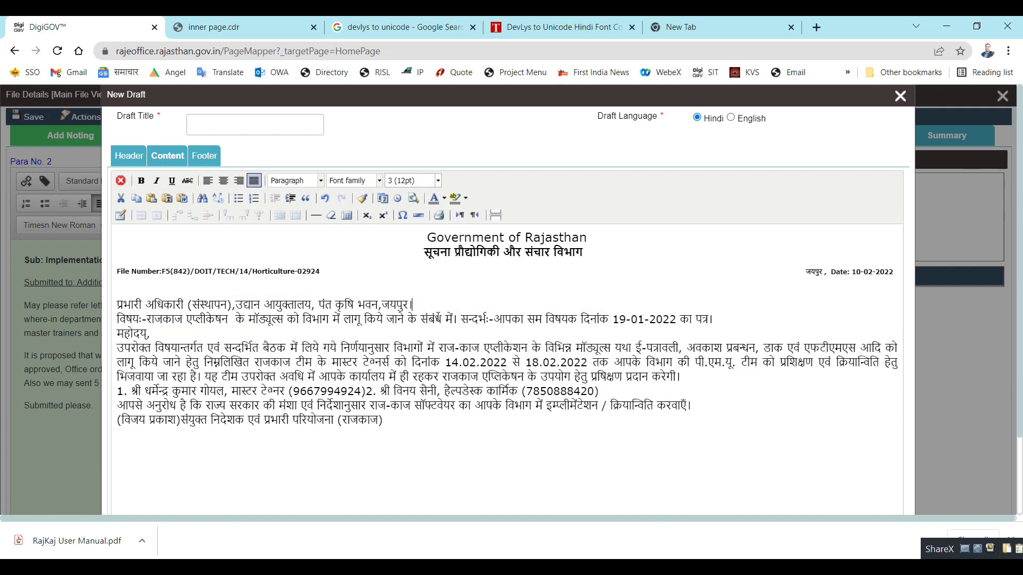
Step: Break the address into three lines before "उद्यान आयुक्तालय" and "पंत कृषि भवन", and add a blank line above the subject
drag(239, 304, 244, 305)
key(Return)
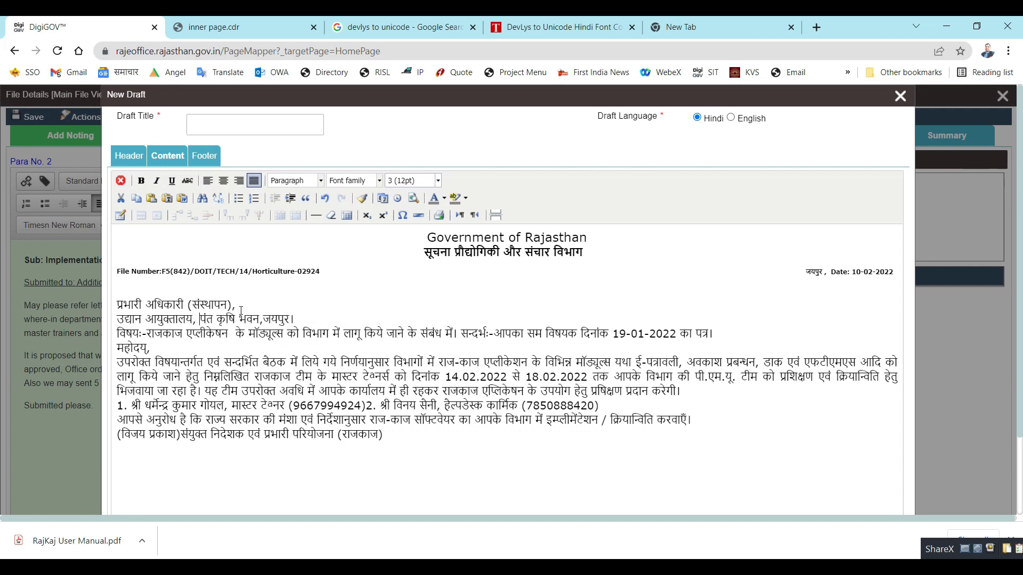
key(Return)
key(Down)
key(Return)
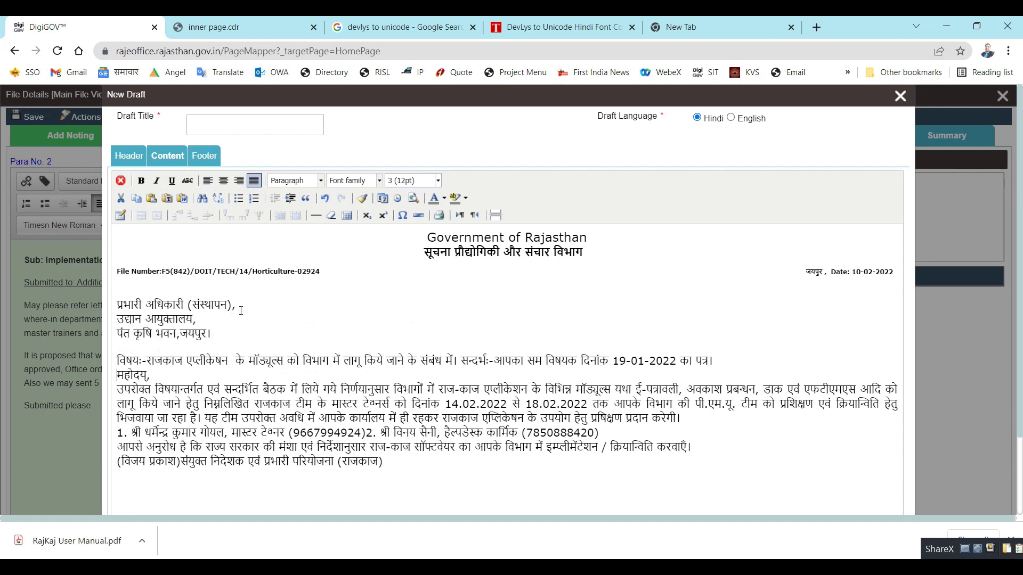
Step: Insert blank lines above and below the salutation "महोदय," in the letter
key(Return)
key(Down)
key(Return)
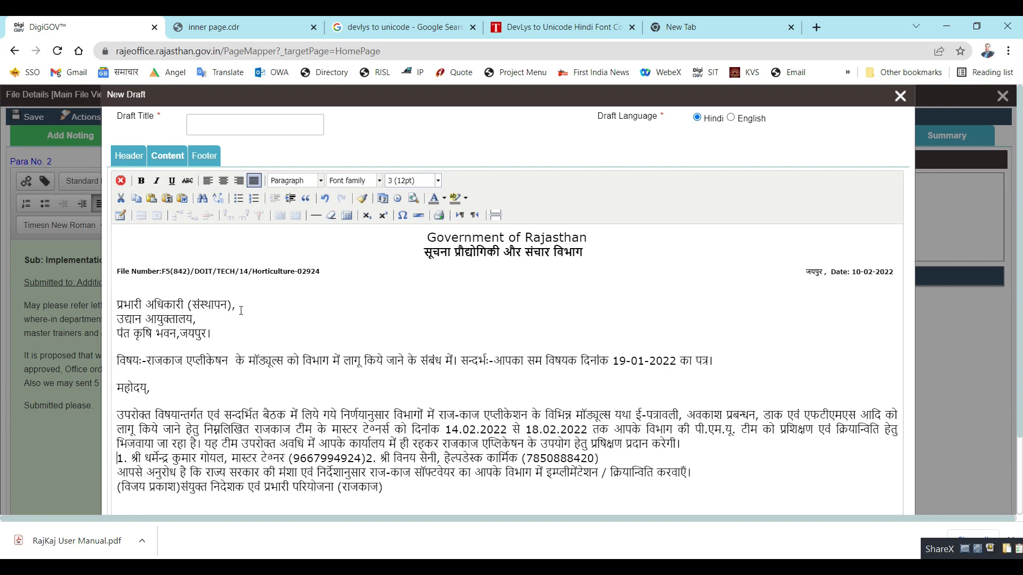
Step: Put the two numbered team members on separate lines, with a blank line above and below the list
key(Return)
key(ctrl+Right)
key(ctrl+Right)
key(ctrl+Right)
key(ctrl+Right)
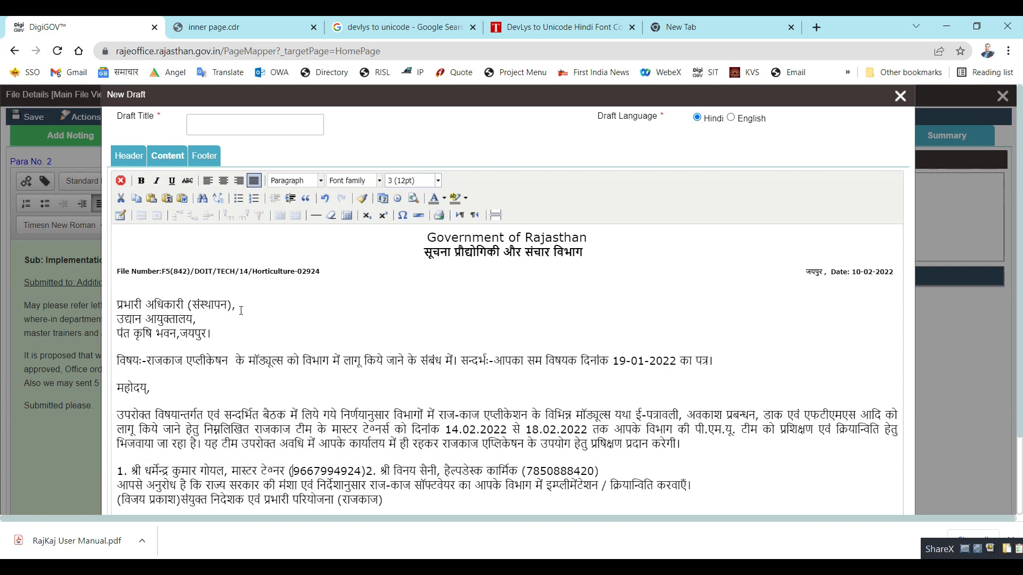
key(Return)
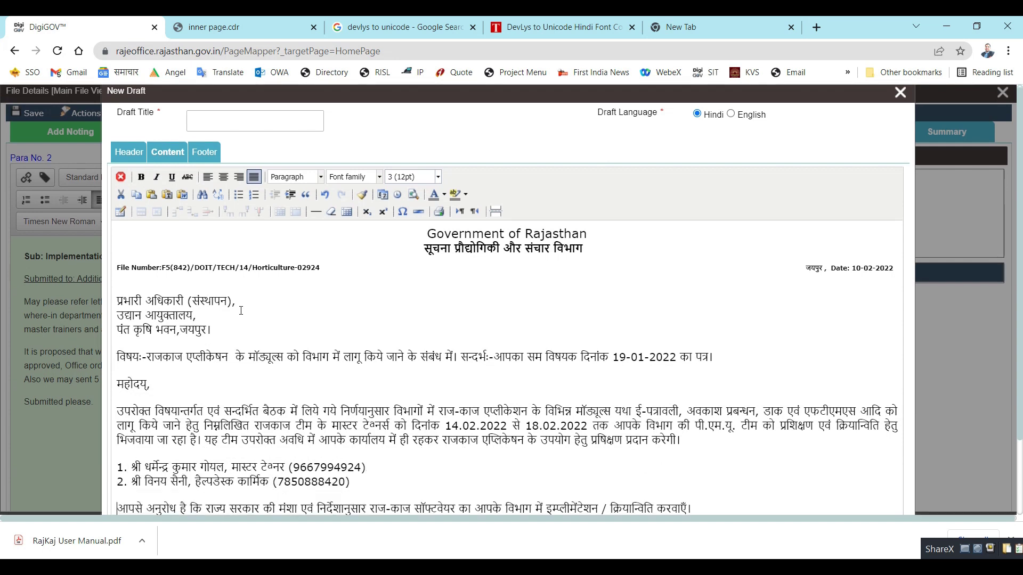
key(Return)
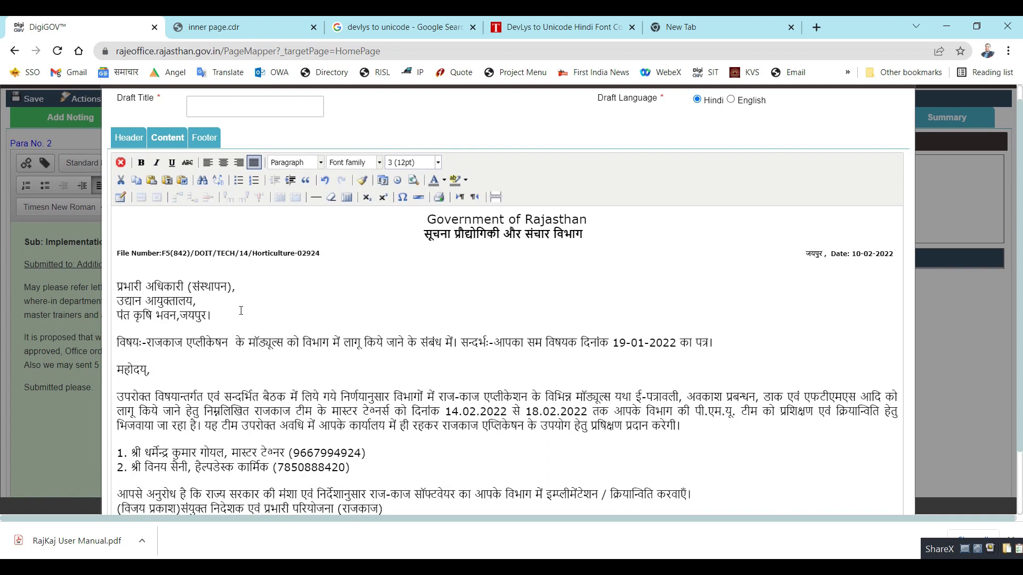
Step: Add a blank line above the signature block and move the signatory's designation to its own line below the name
scroll(241, 310, down, 2)
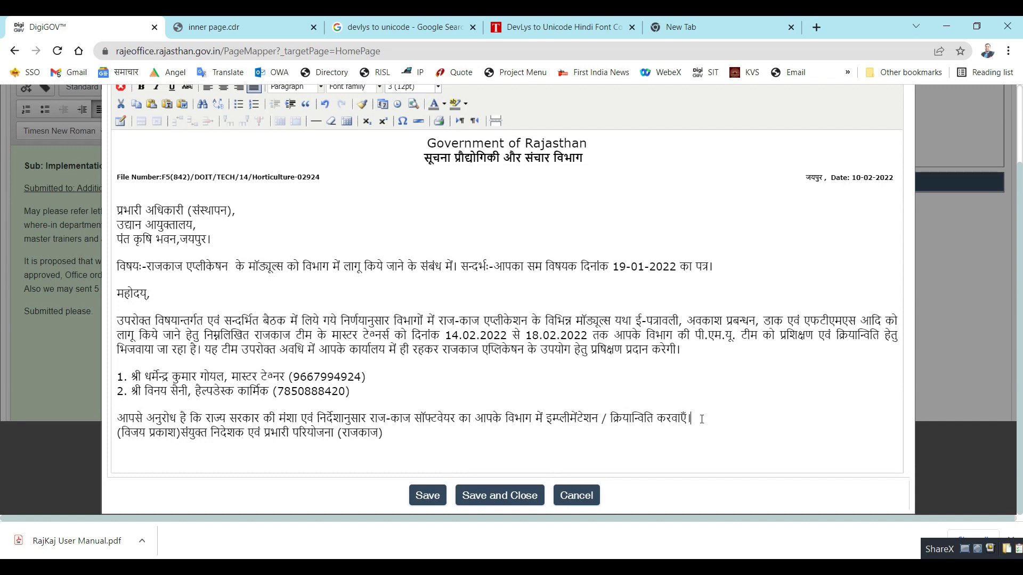
key(Return)
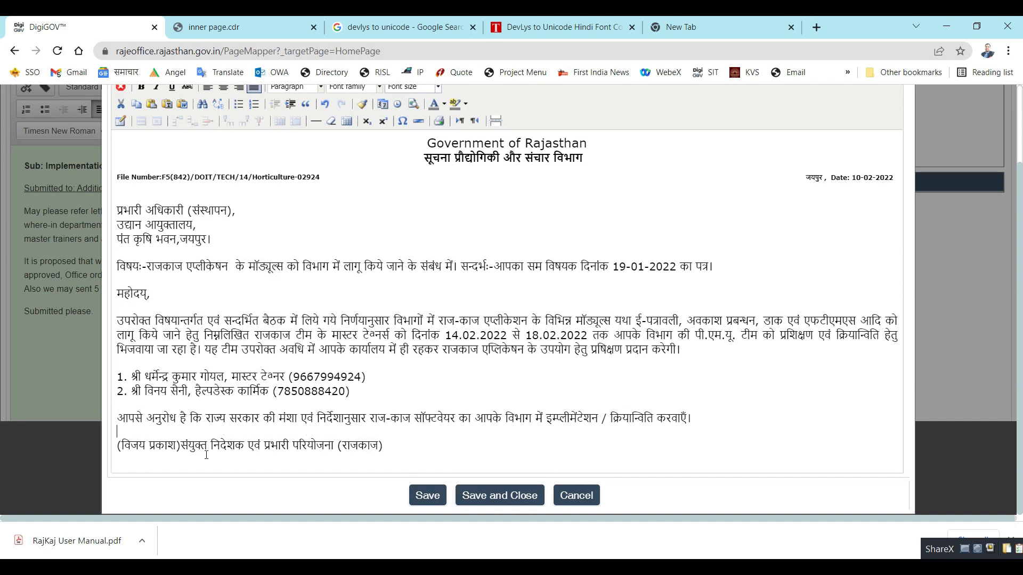
click(183, 448)
key(Return)
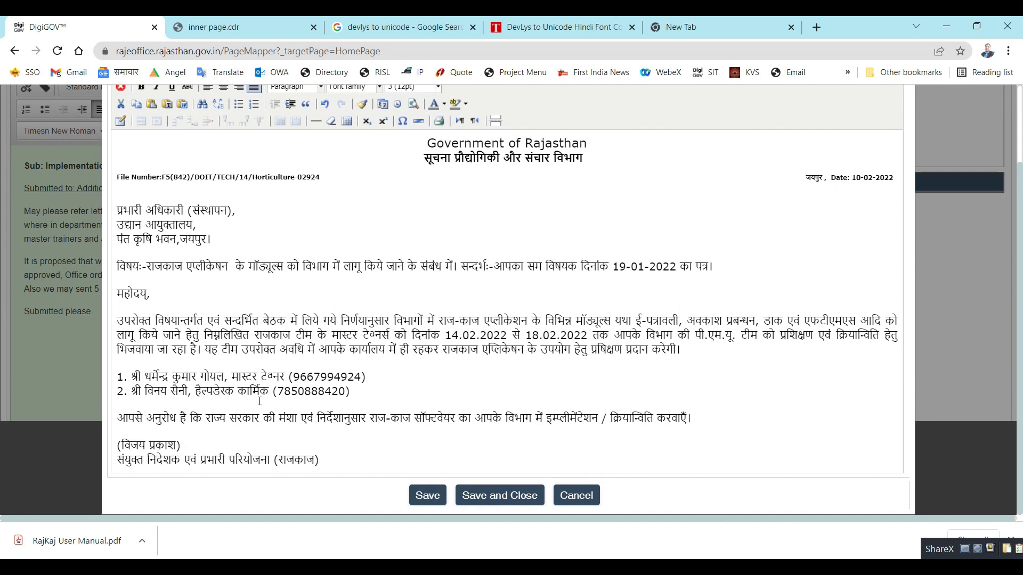
Step: Enter "Letter to Hort_Deptt" as the draft title
scroll(325, 314, up, 2)
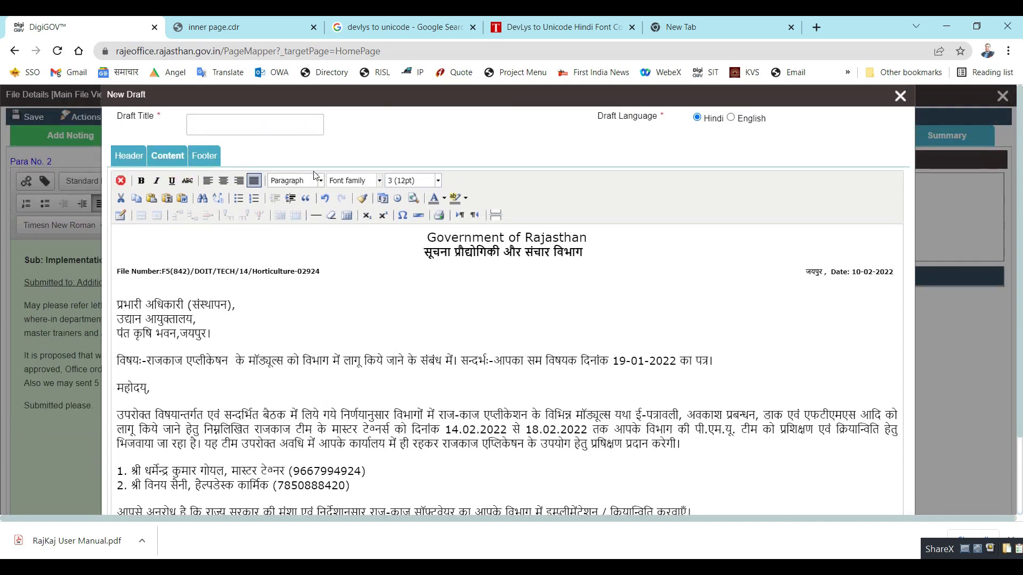
click(233, 120)
text(Letter to)
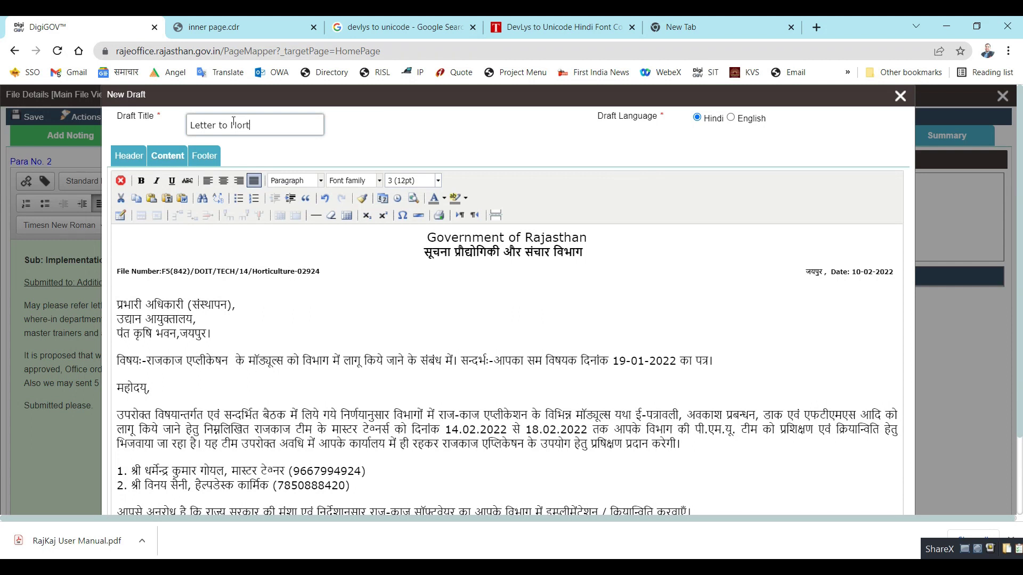
text(Hort_Deptt)
Step: Add Notepad's note "This letter is electronically generated through RajKaj Application, Govt. of Raj" on two lines below the signature block, and save the draft
scroll(514, 382, down, 2)
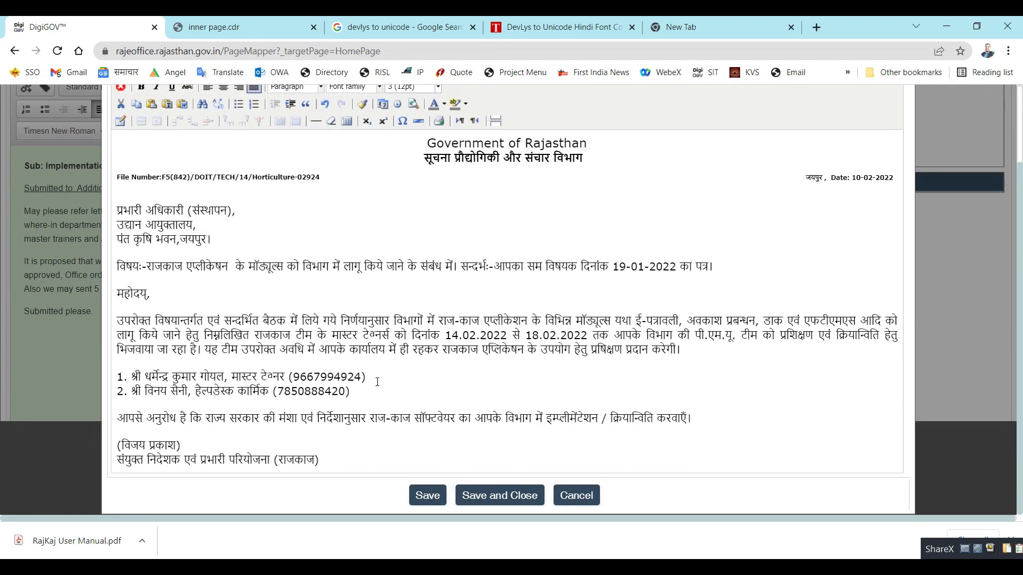
key(alt+Tab)
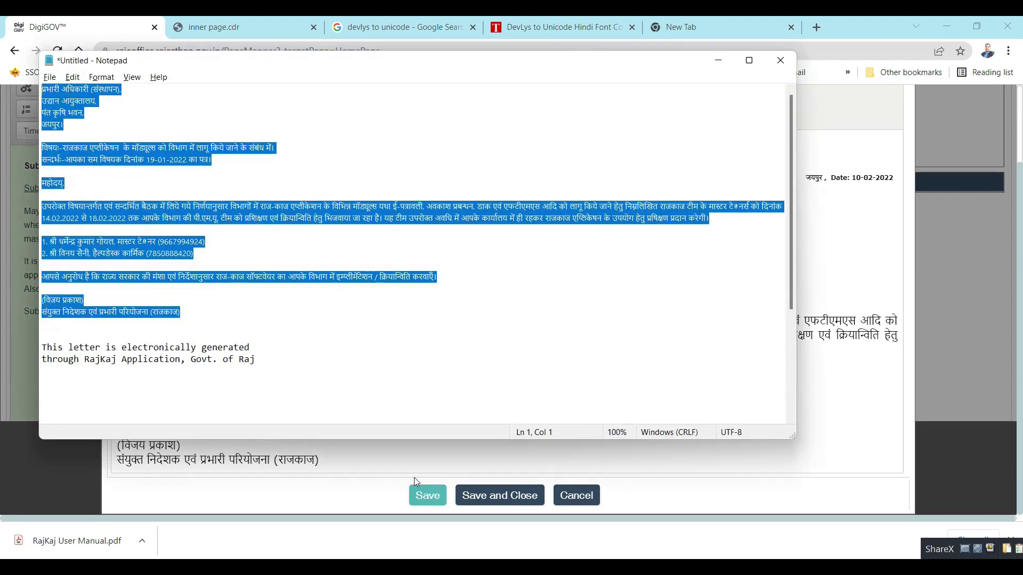
click(78, 349)
drag(42, 347, 300, 373)
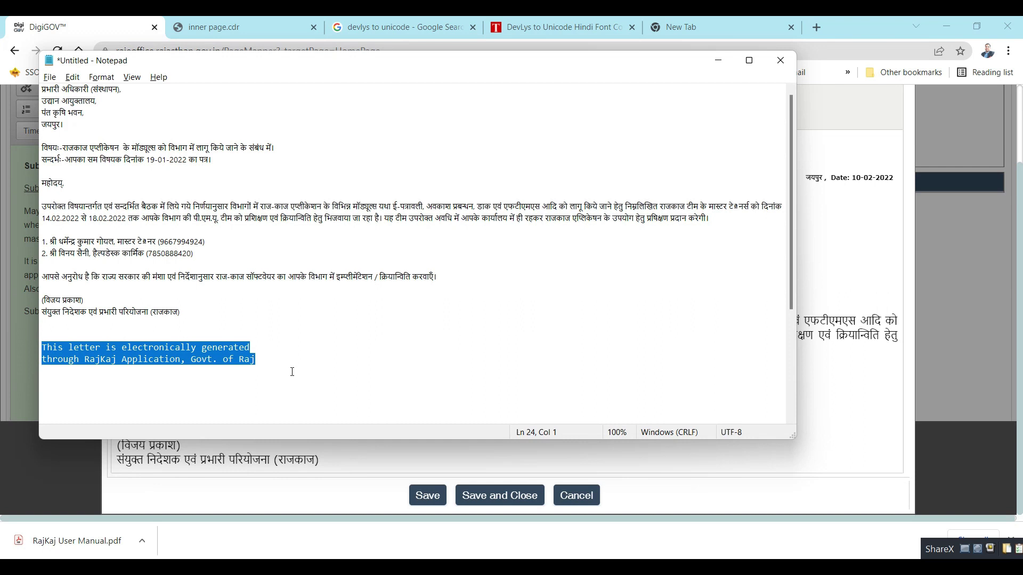
key(alt+Tab)
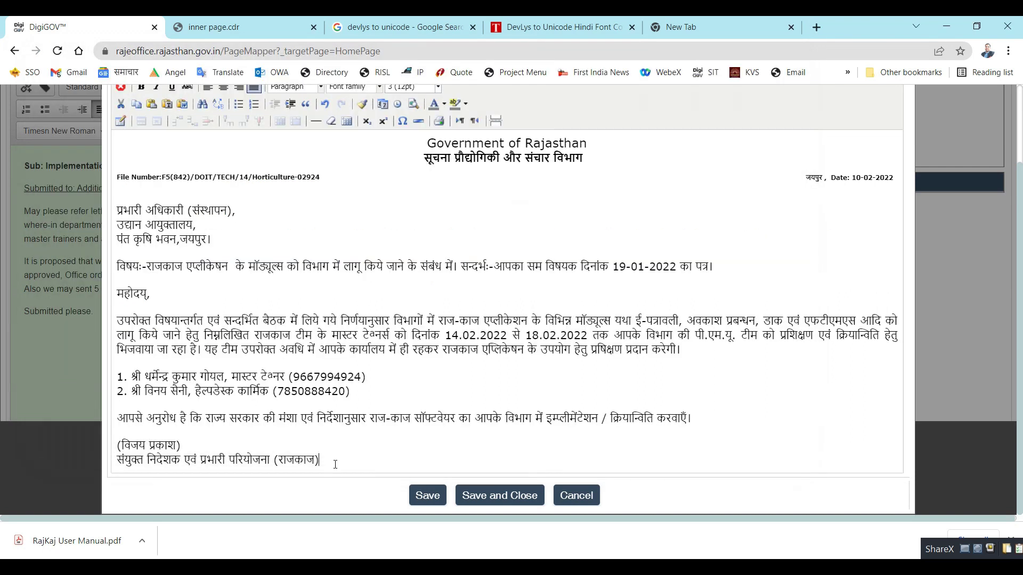
click(335, 463)
key(Return)
text(This letter is electronically generatedthrough RajKaj Application, Govt. of Raj)
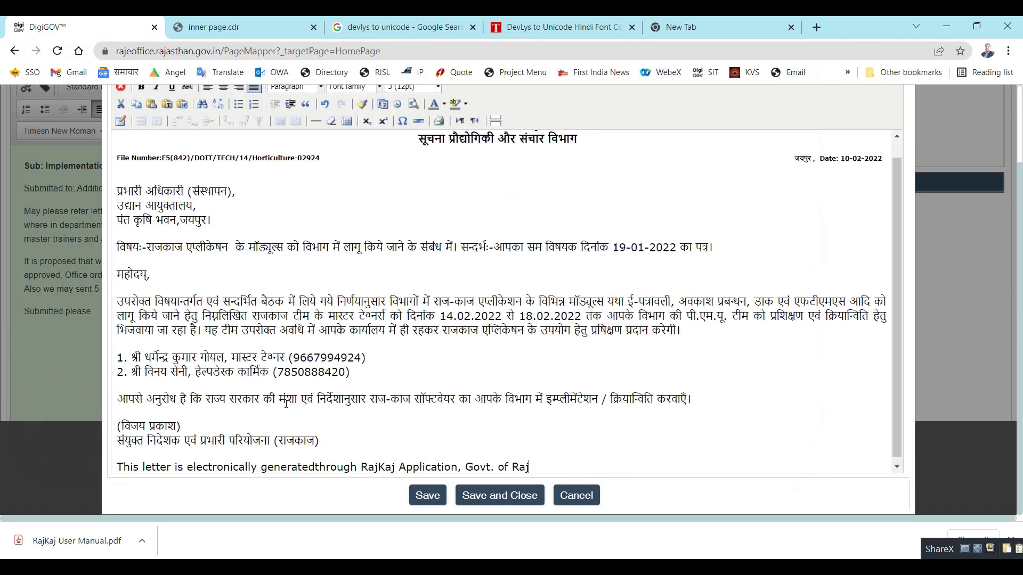
scroll(356, 435, down, 1)
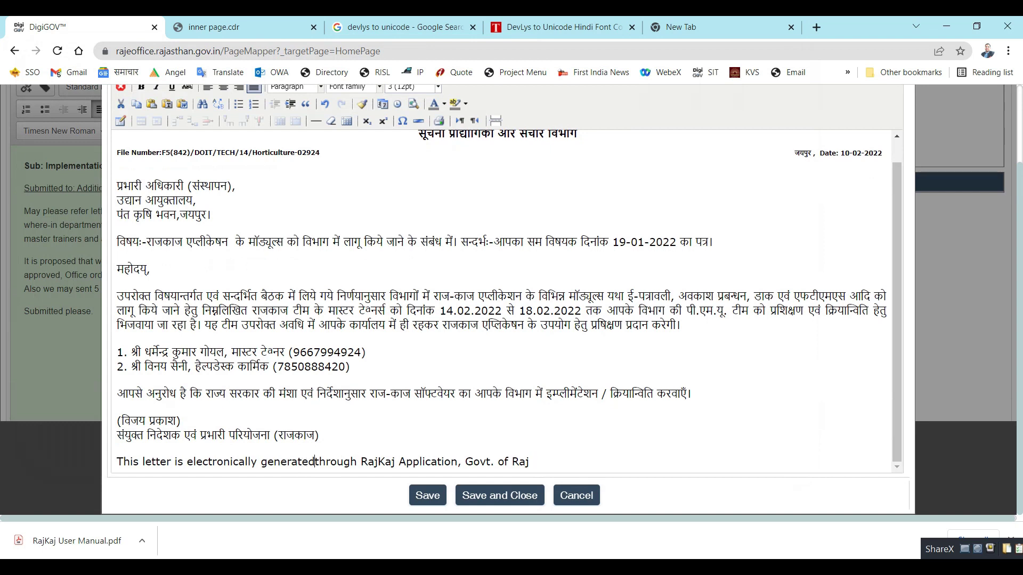
key(shift+Return)
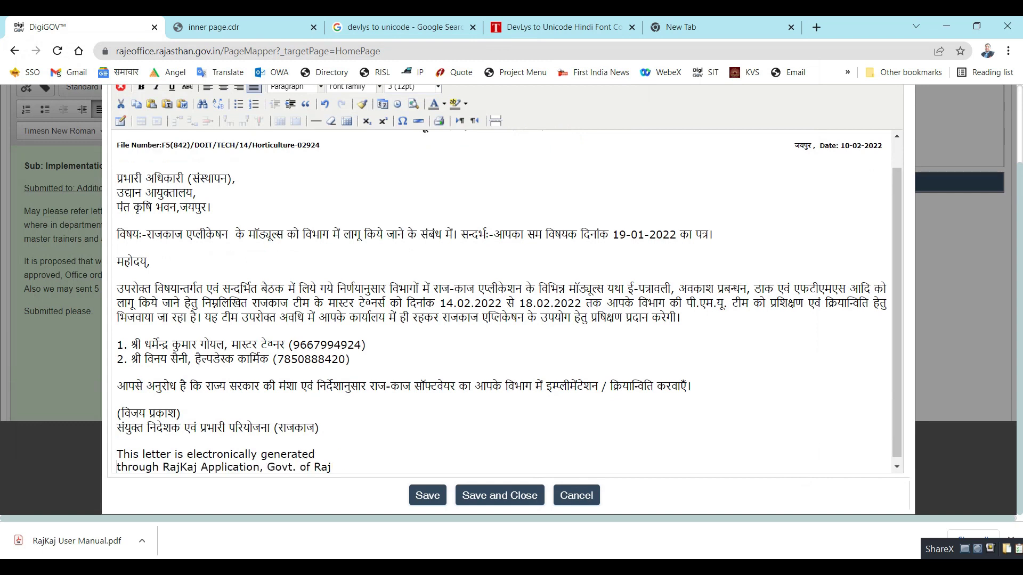
click(429, 498)
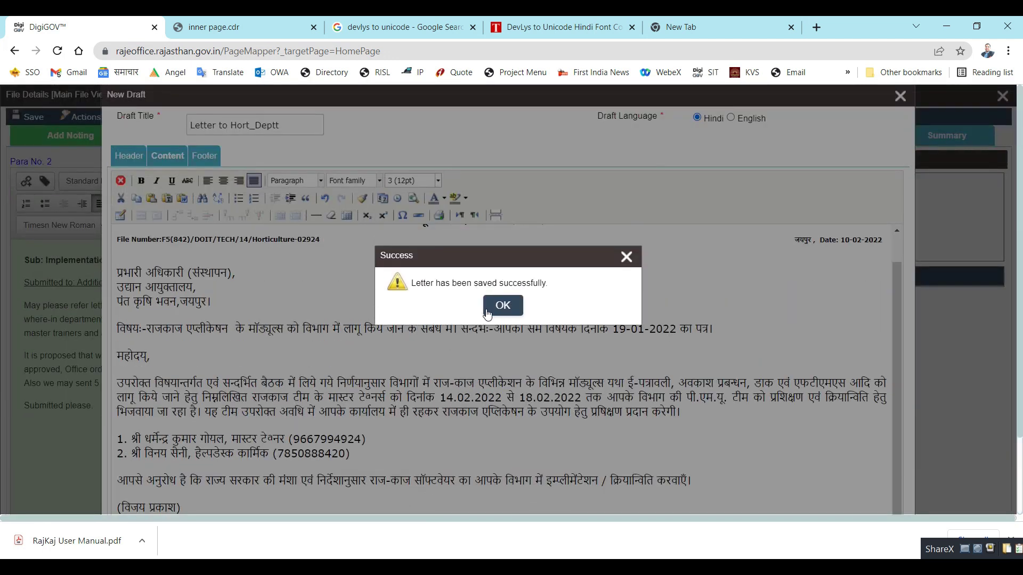
Step: Dismiss the draft's save message and start attaching a file to the notes
click(488, 312)
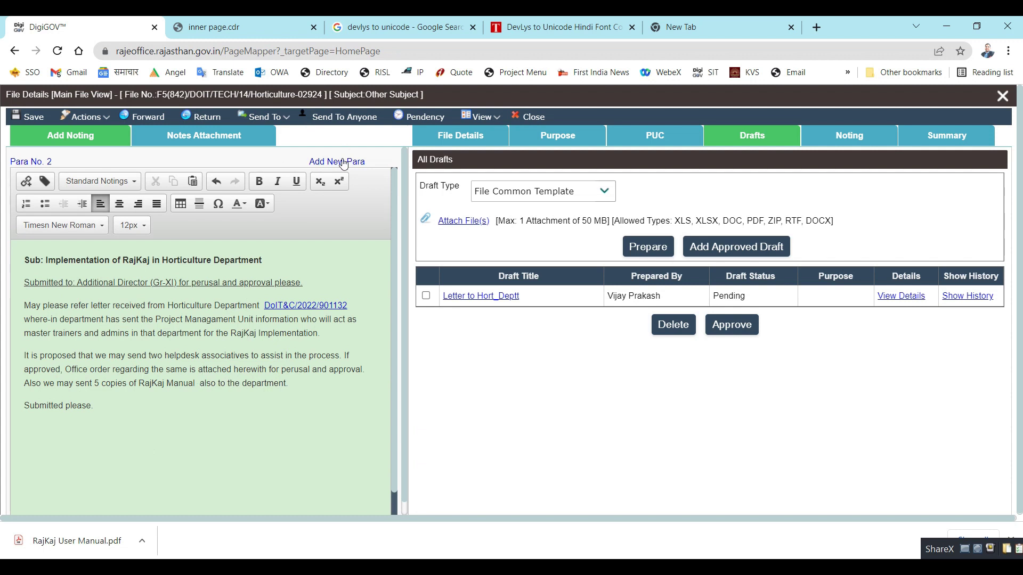
click(224, 140)
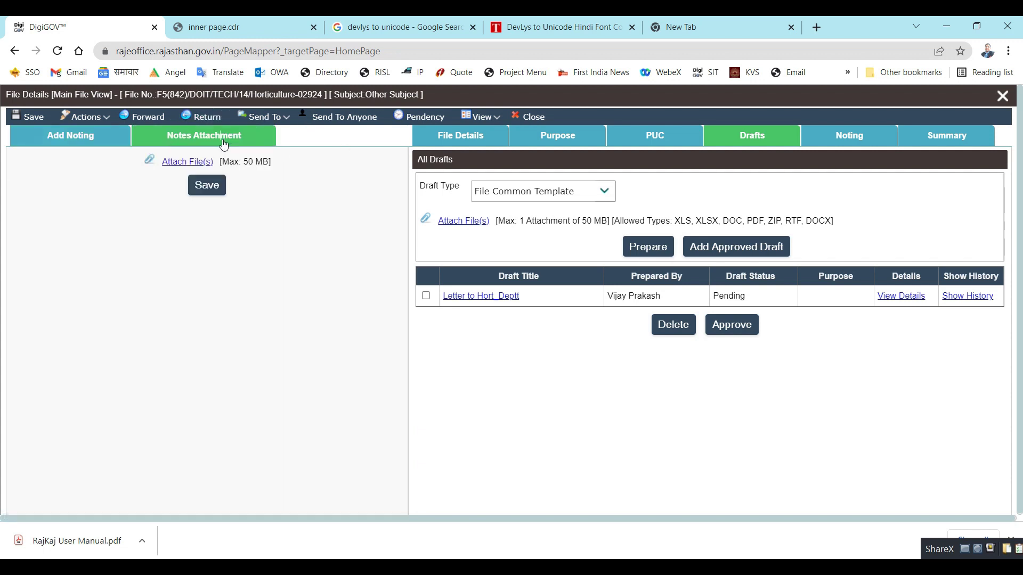
click(184, 161)
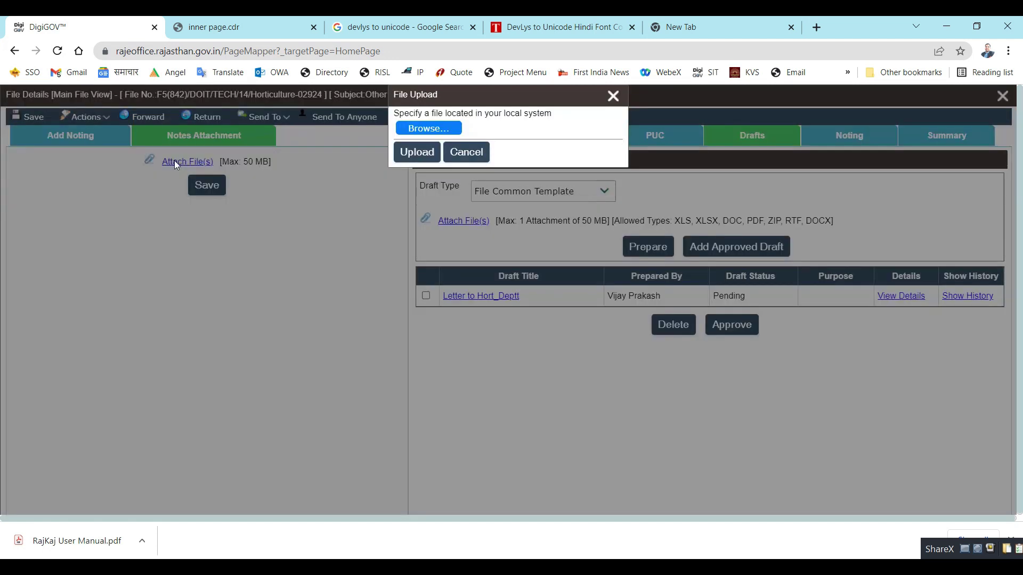
Step: Try to upload RajKaj User Manual.pdf from the Desktop as a notes attachment
click(412, 196)
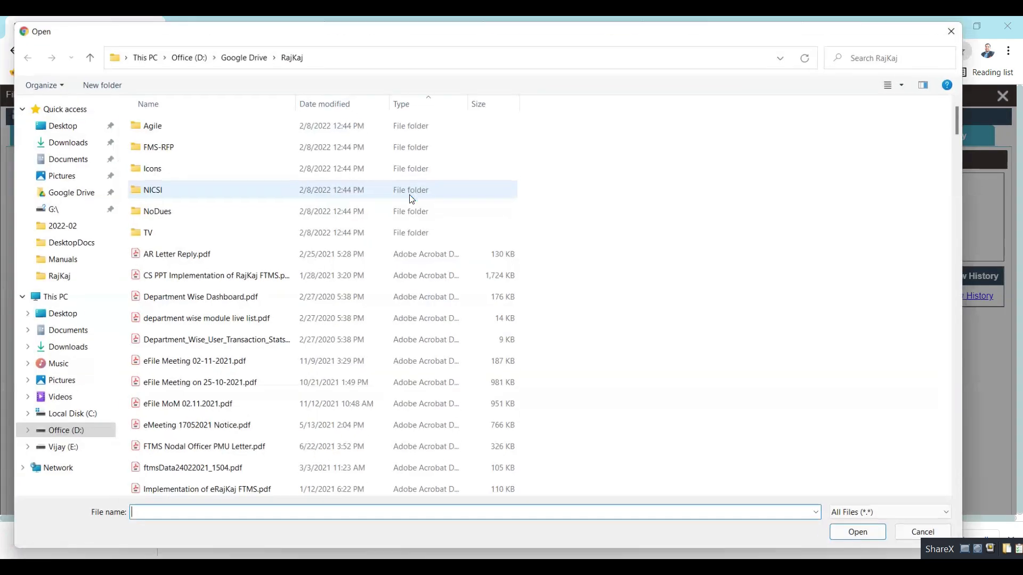
click(58, 125)
click(333, 106)
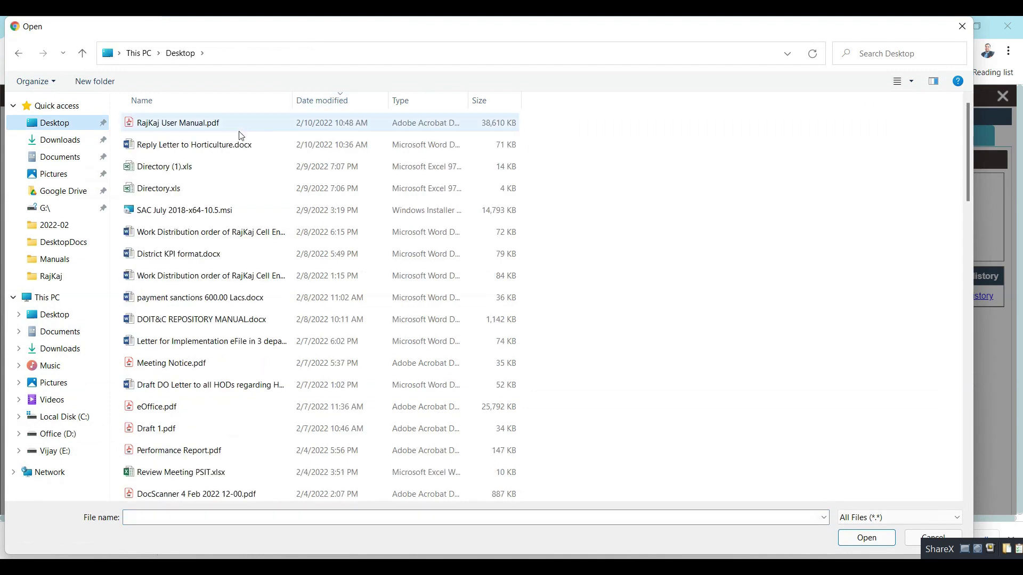
double_click(211, 123)
click(411, 241)
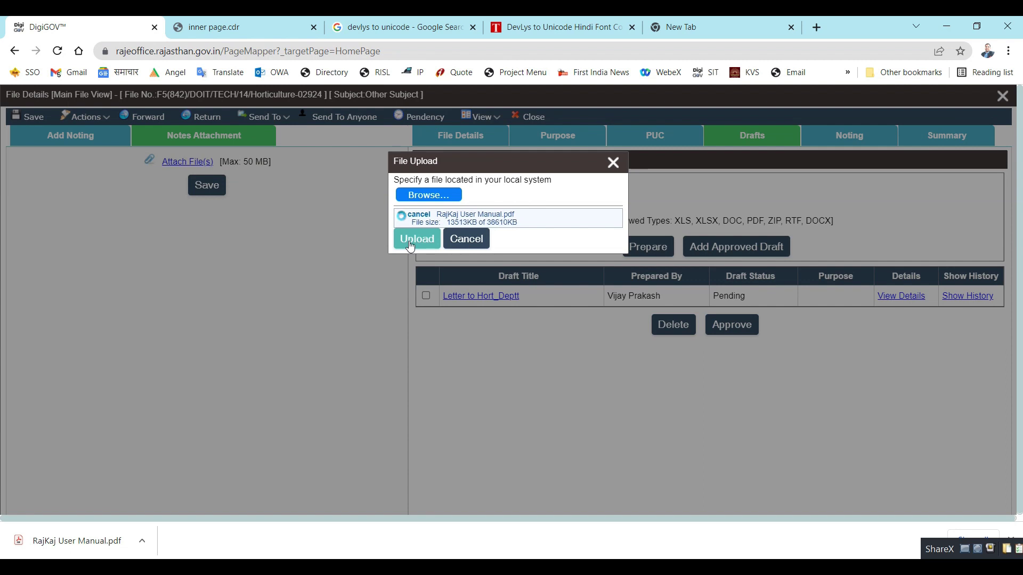
click(411, 243)
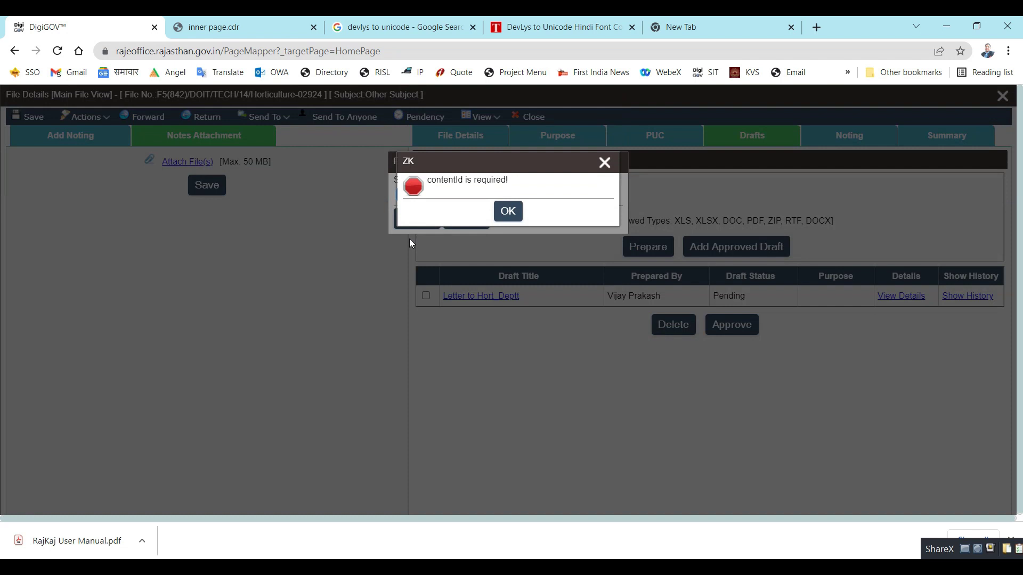
click(512, 211)
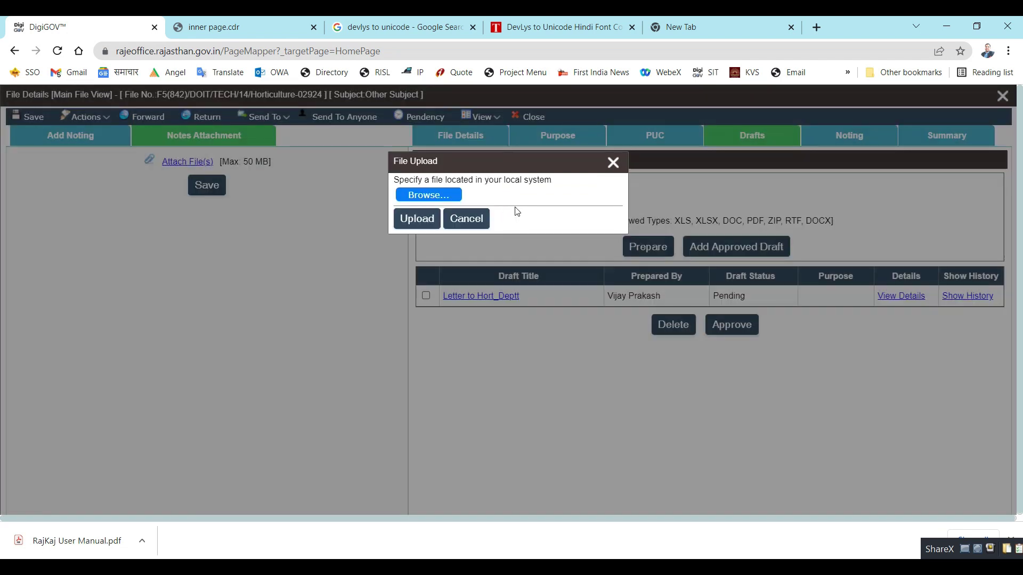
click(431, 196)
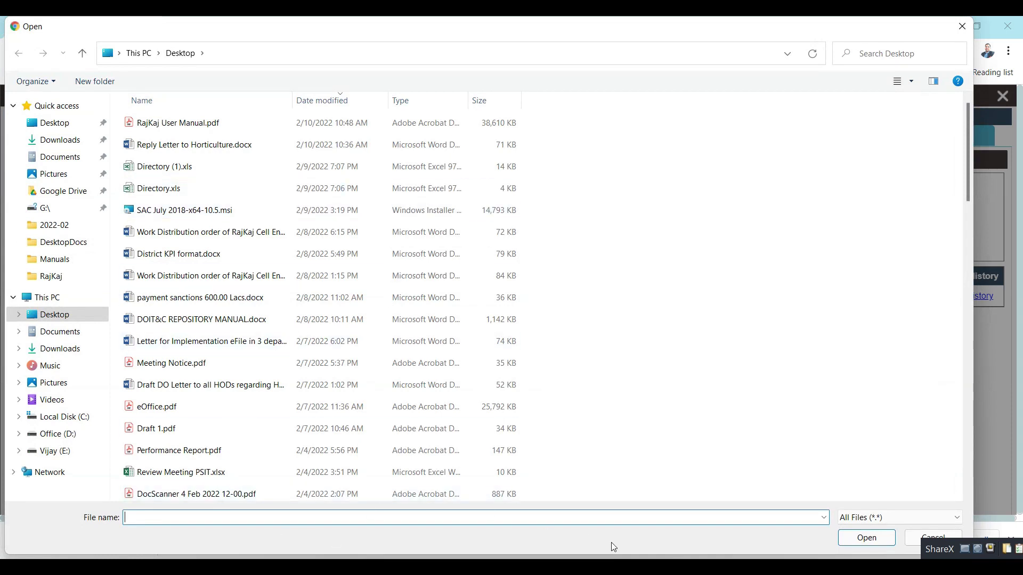
key(Escape)
Step: Load rajkaj.rajasthan.gov.in in the blank browser tab and open the help manual for admin users from its Knowledge Bank
key(ctrl+Tab)
key(ctrl+Tab)
key(ctrl+Tab)
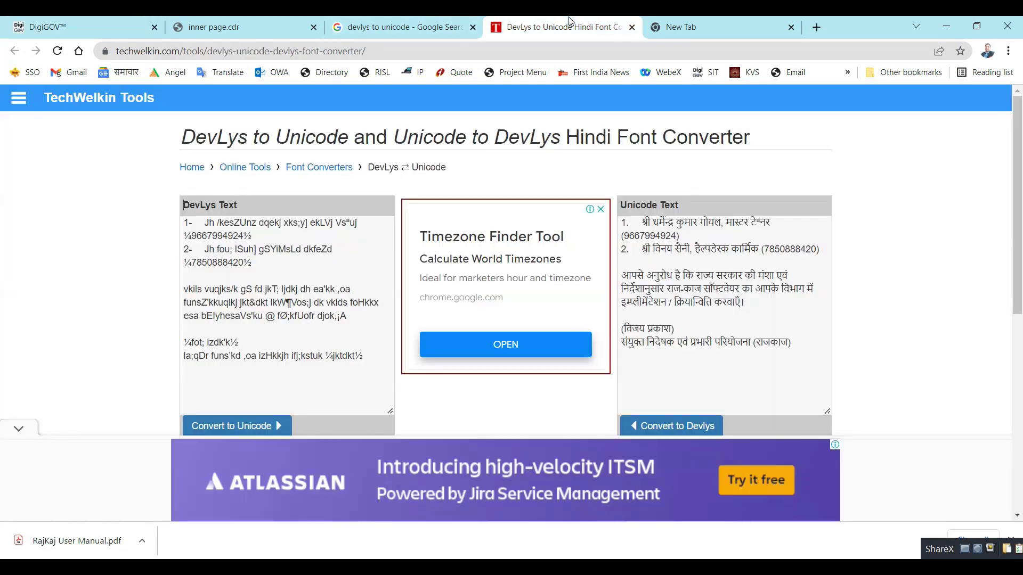
key(ctrl+Tab)
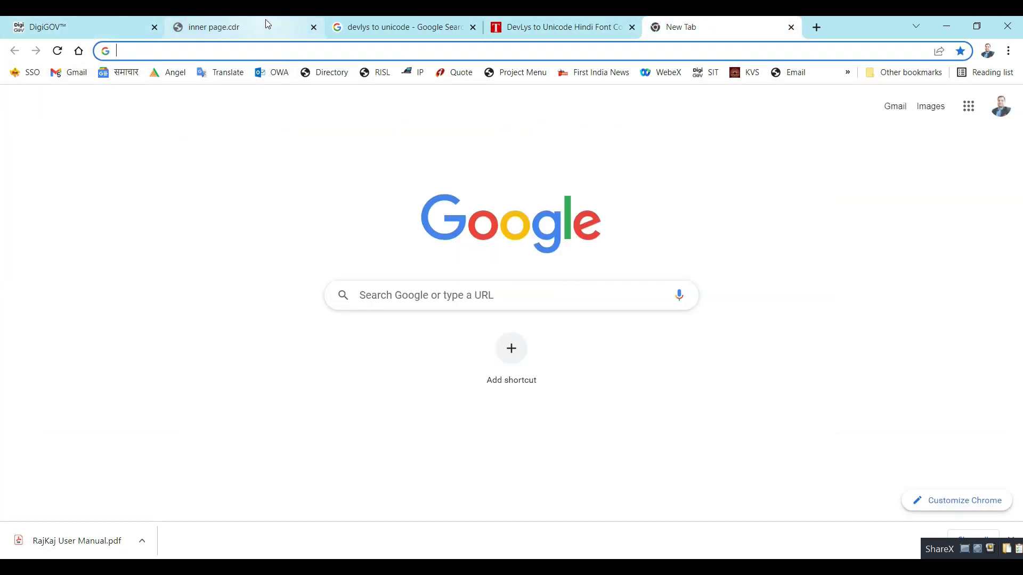
text(rajkaj)
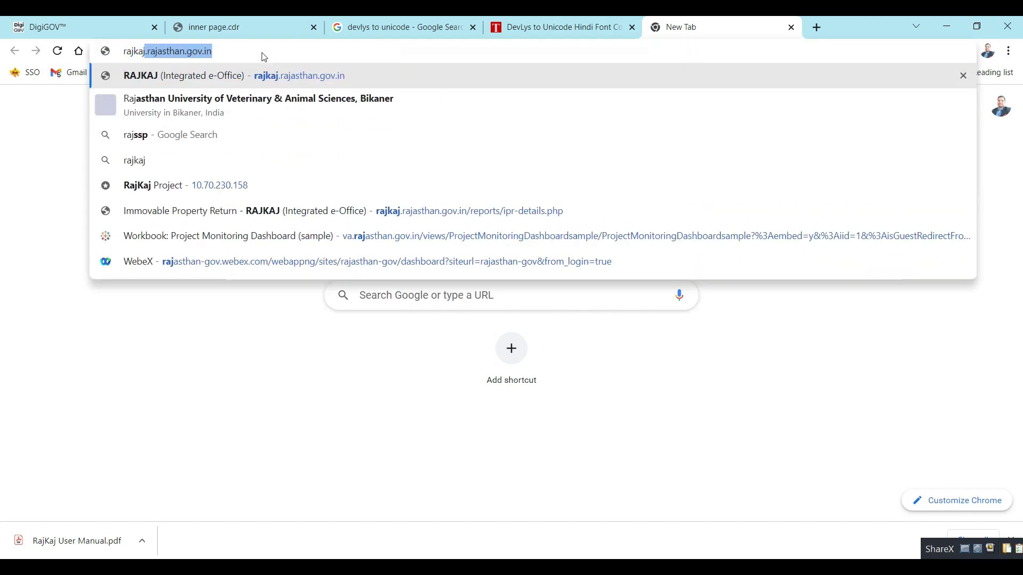
key(Return)
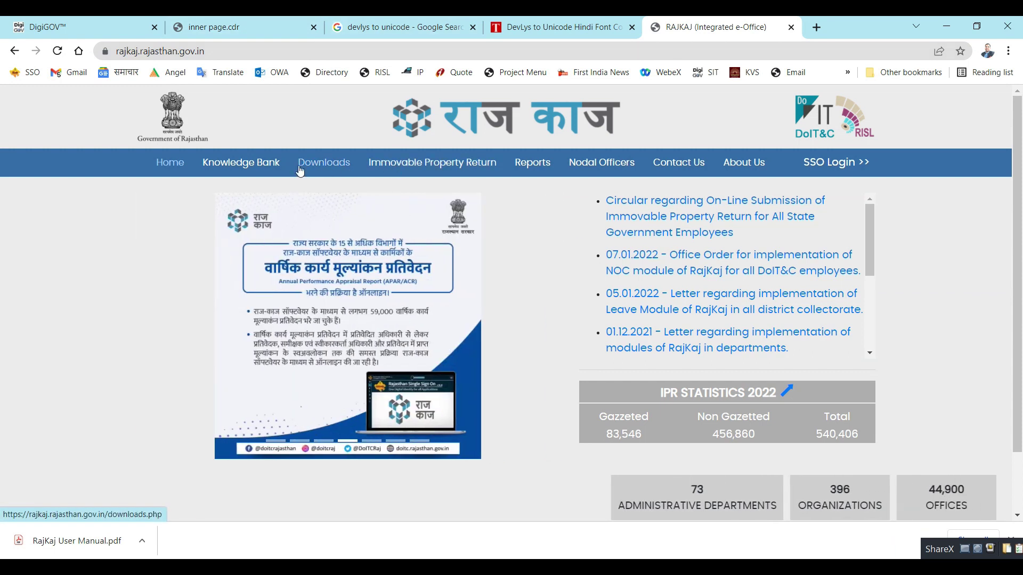
click(268, 167)
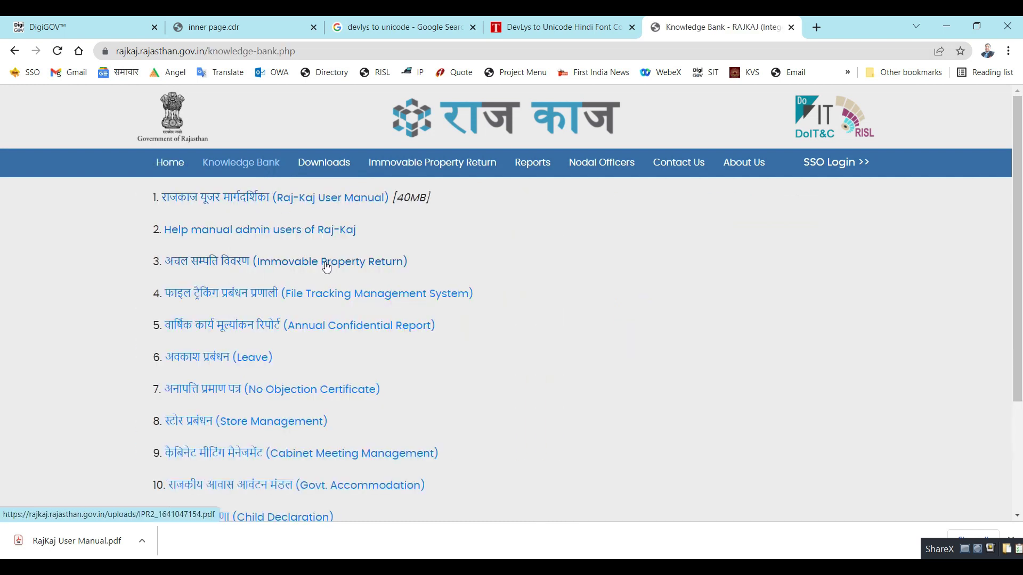
click(269, 235)
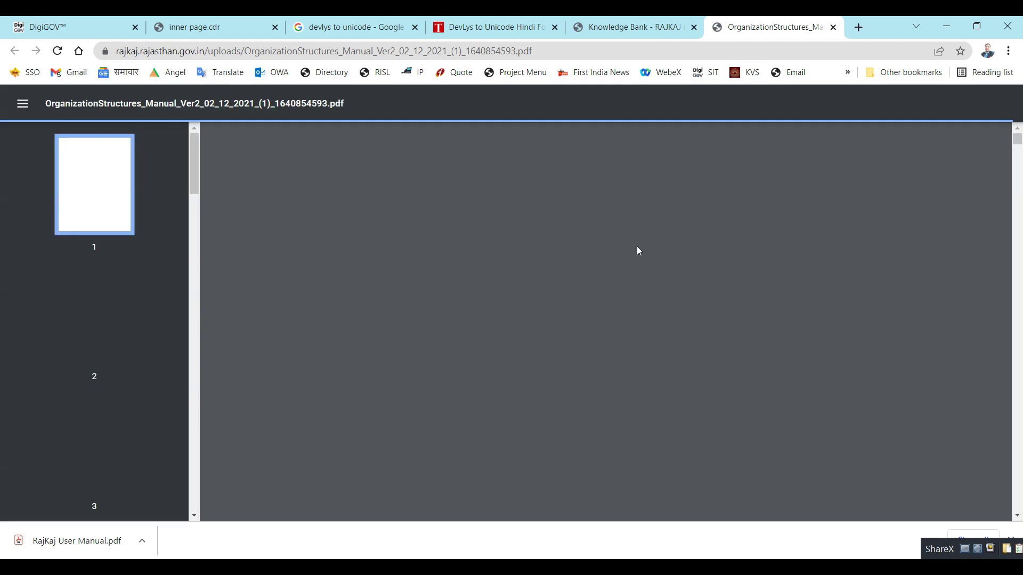
Step: Download the admin users' help manual to the Desktop as AdminManual
scroll(664, 351, down, 10)
scroll(887, 209, up, 10)
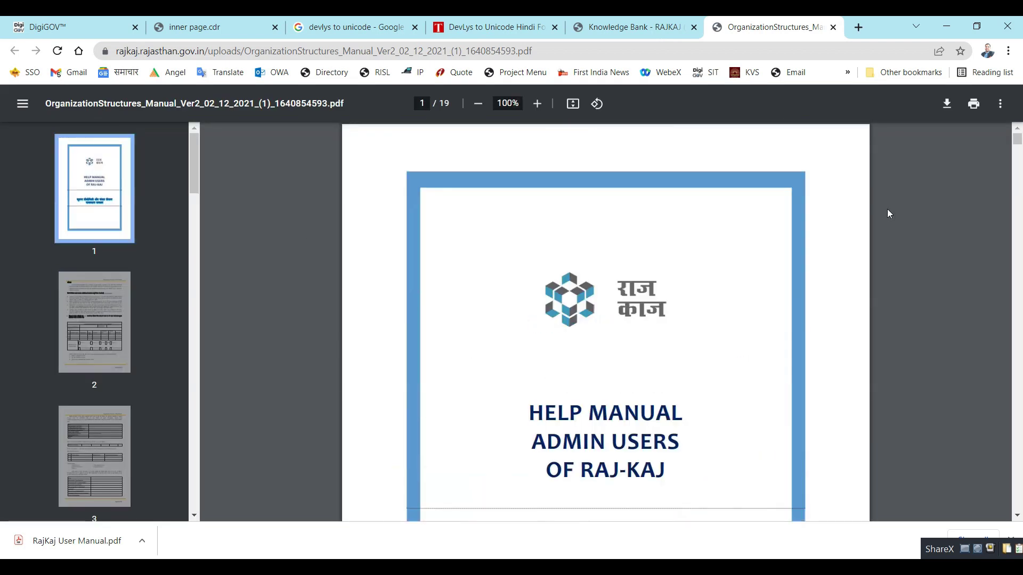
click(947, 103)
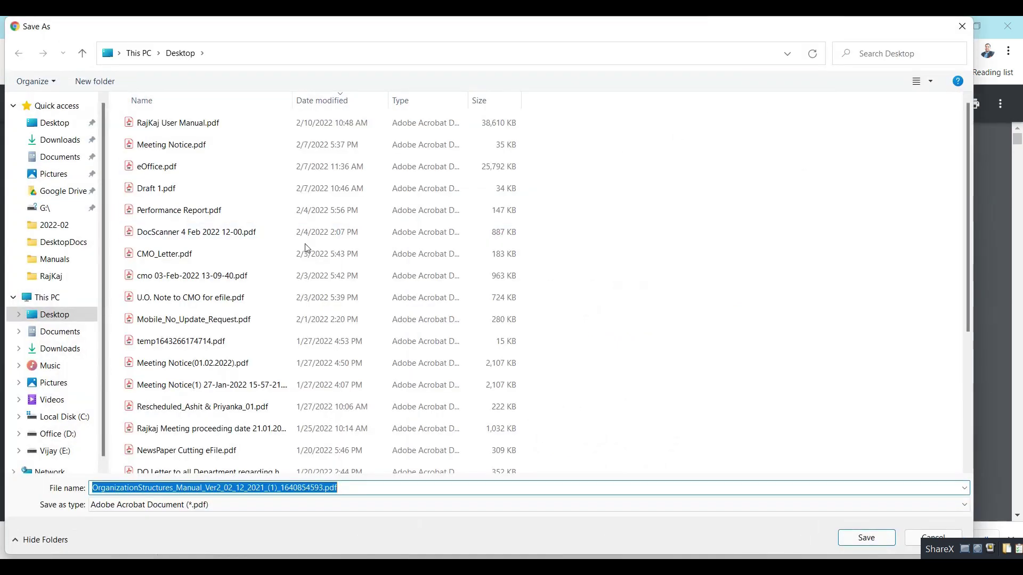
text(Admin)
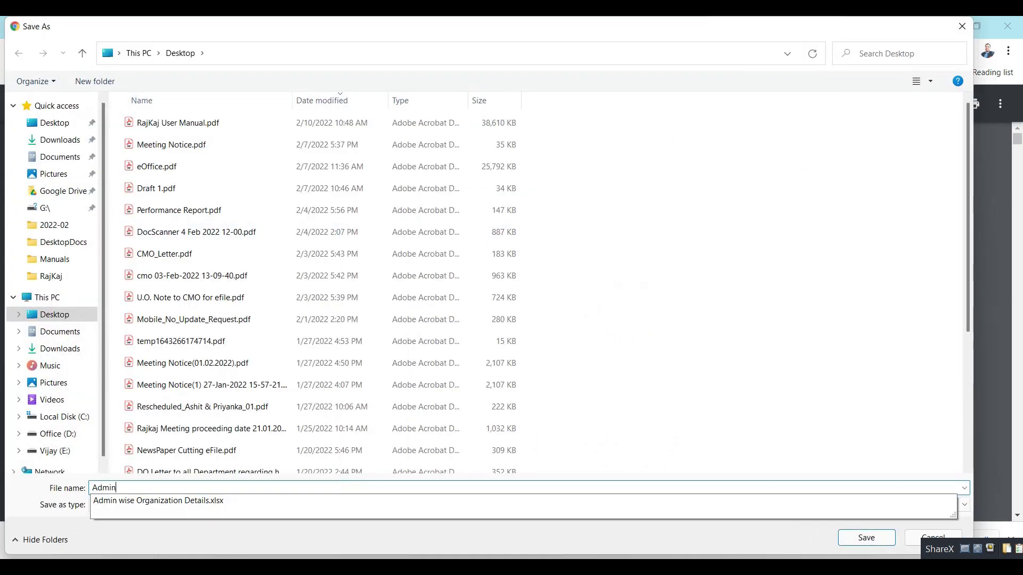
text(Manual)
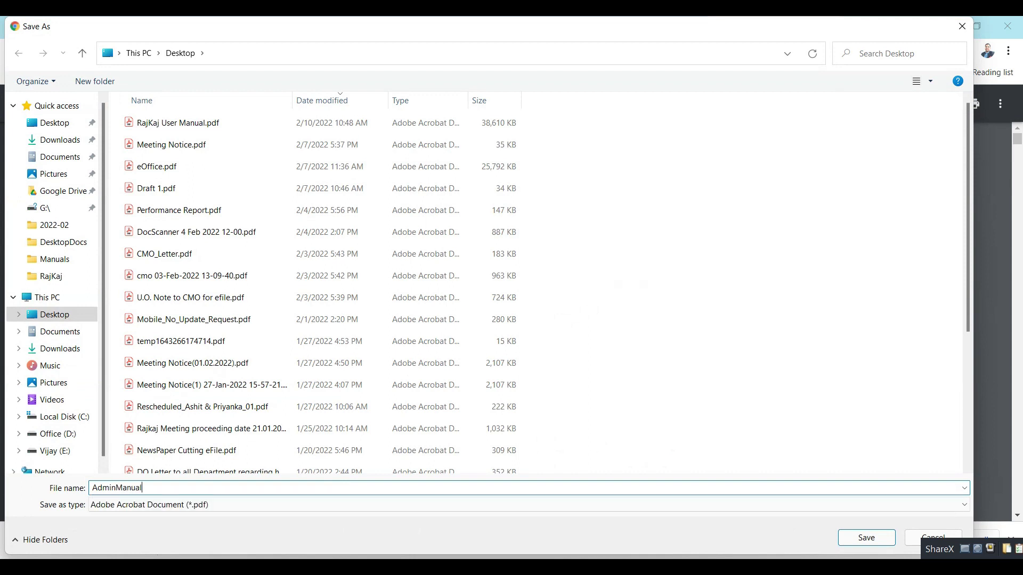
key(Return)
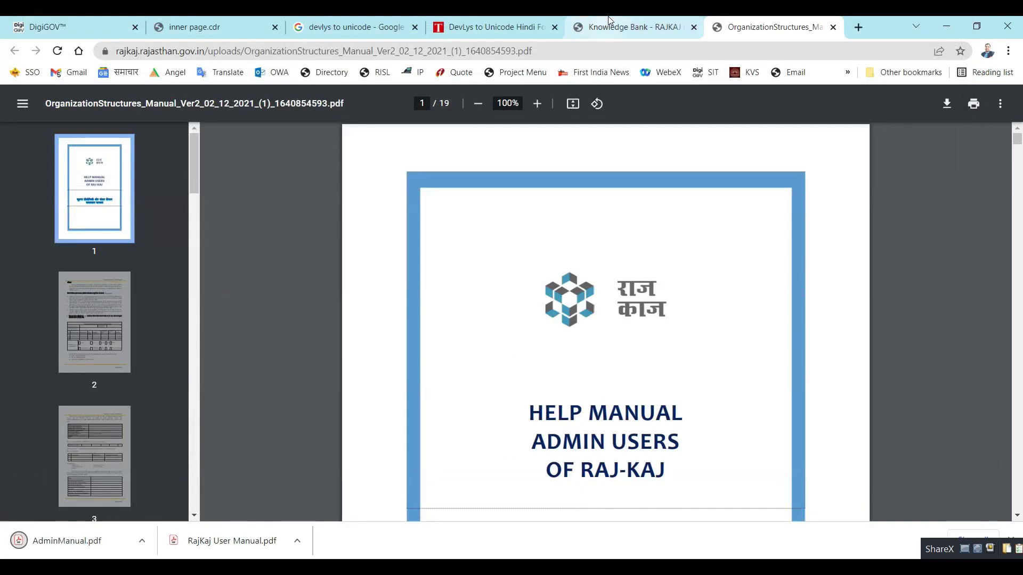
Step: Return to the e-file and upload AdminManual.pdf from the Desktop as a notes attachment
click(610, 22)
click(101, 26)
click(428, 195)
click(182, 128)
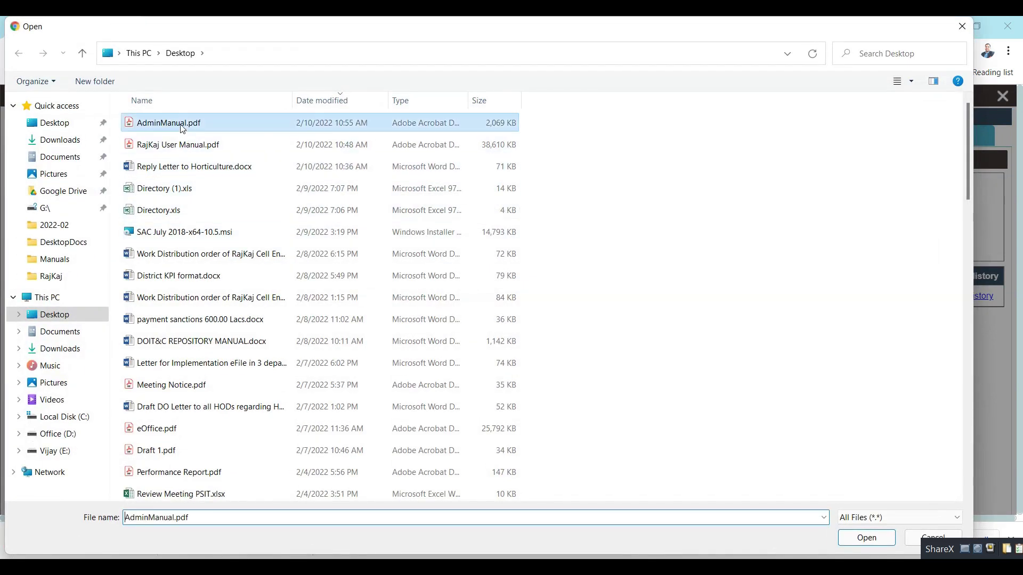
double_click(183, 128)
click(415, 235)
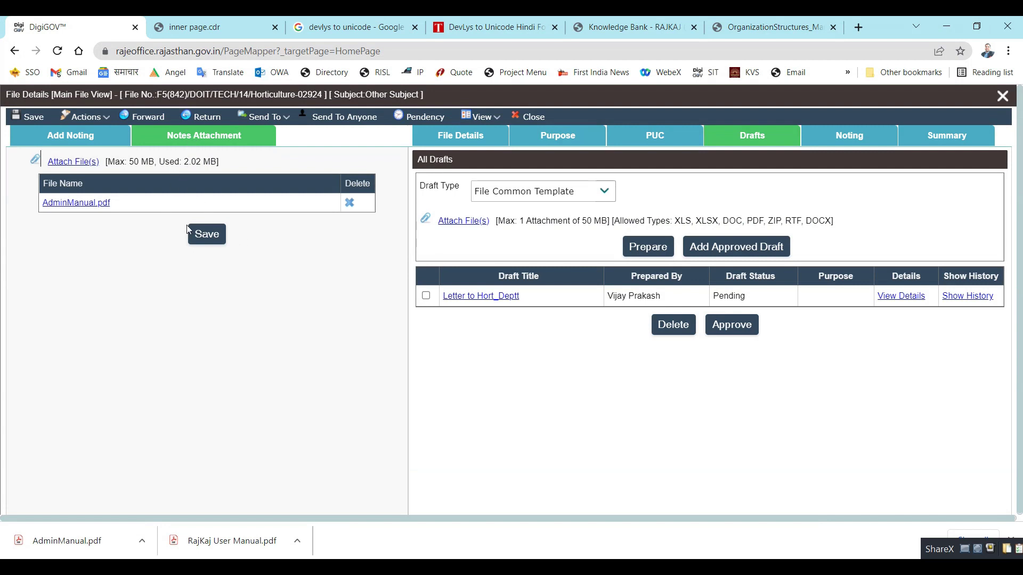
Step: Add Reply Letter to Horticulture.docx as a second notes attachment and save the attachments
click(73, 162)
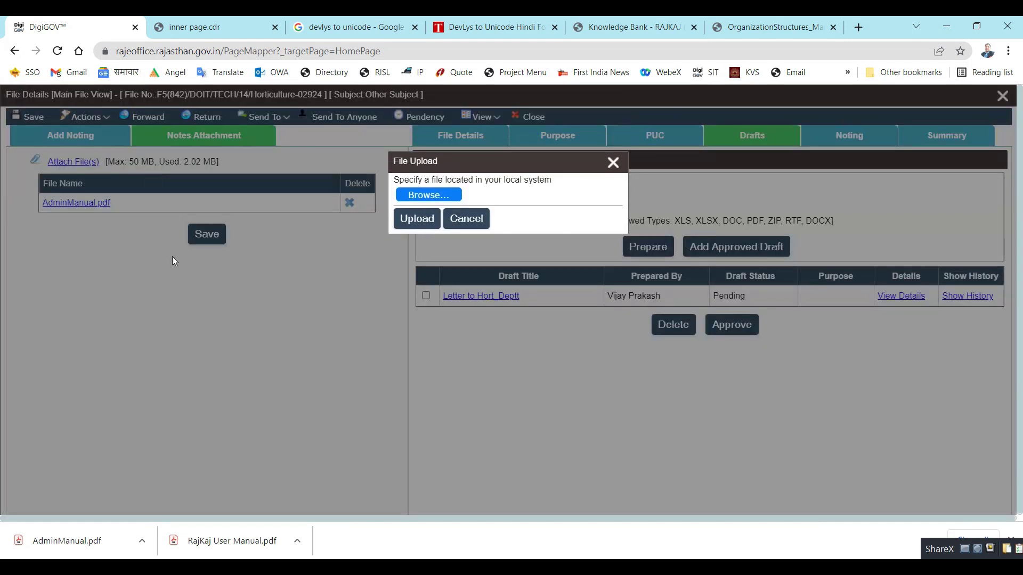
click(418, 196)
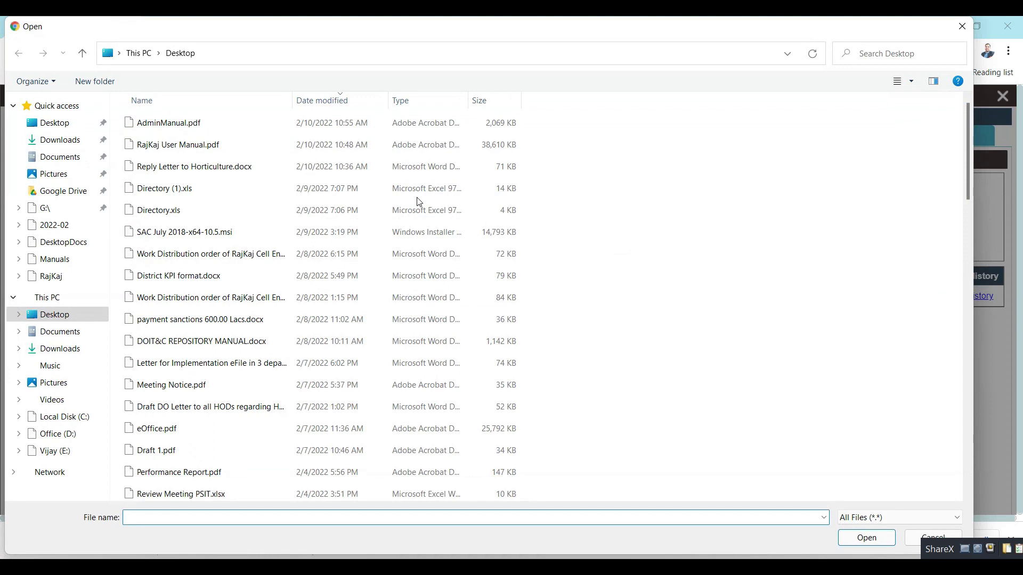
double_click(194, 166)
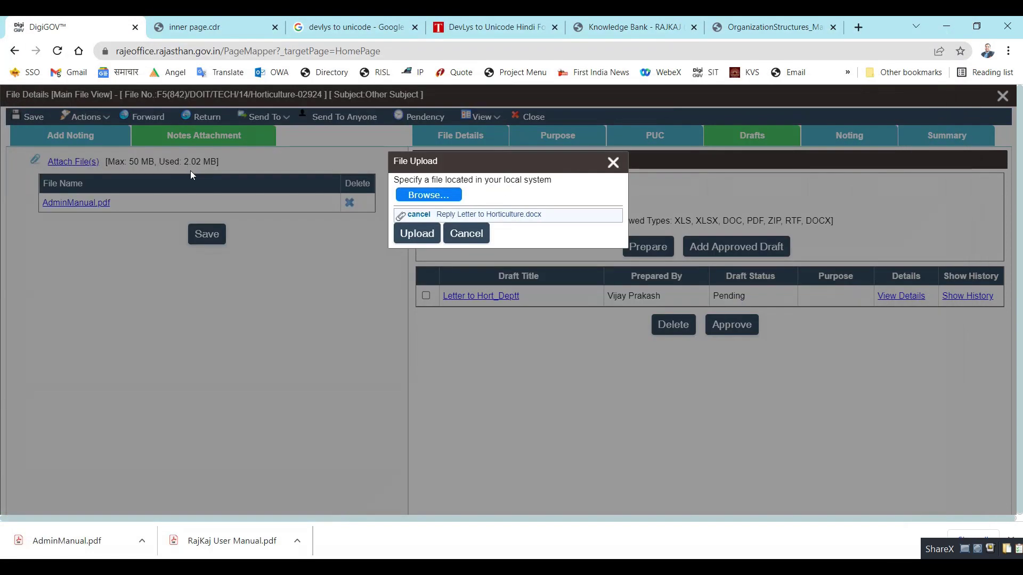
click(416, 233)
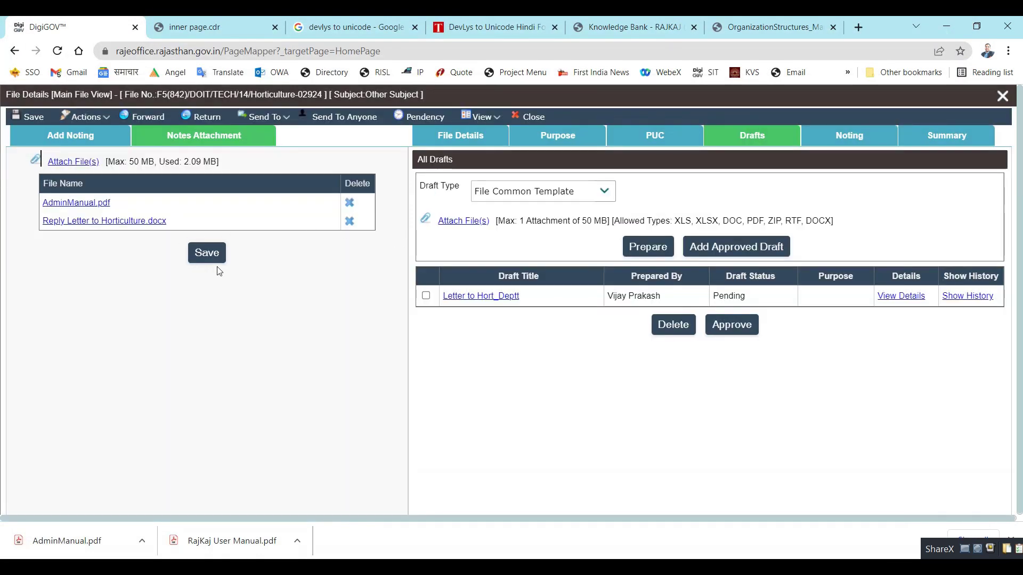
click(210, 254)
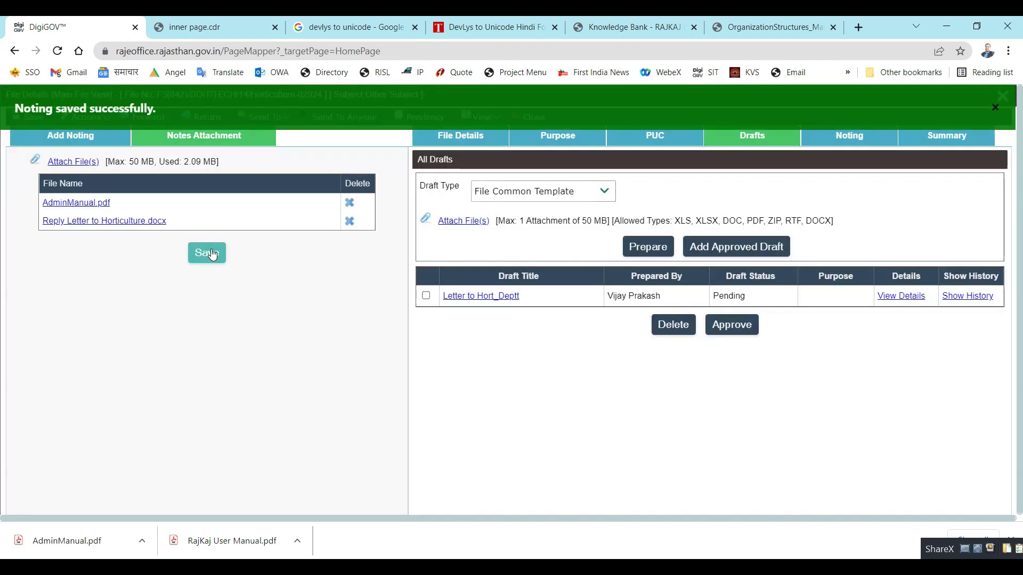
Step: Insert a document link to the AdminManual.pdf attachment after "RajKaj Manual" in the noting's proposal paragraph
click(73, 136)
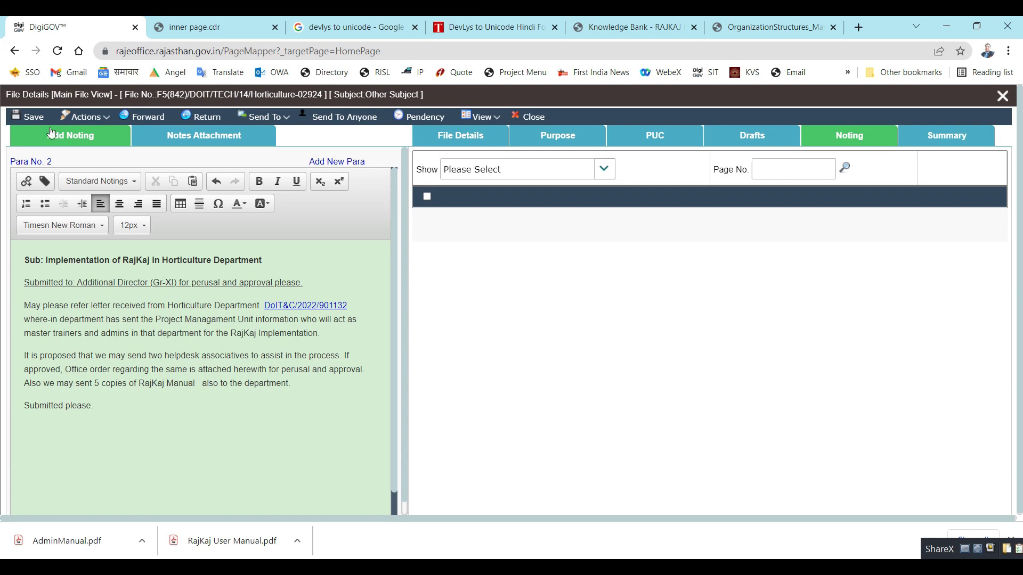
click(26, 181)
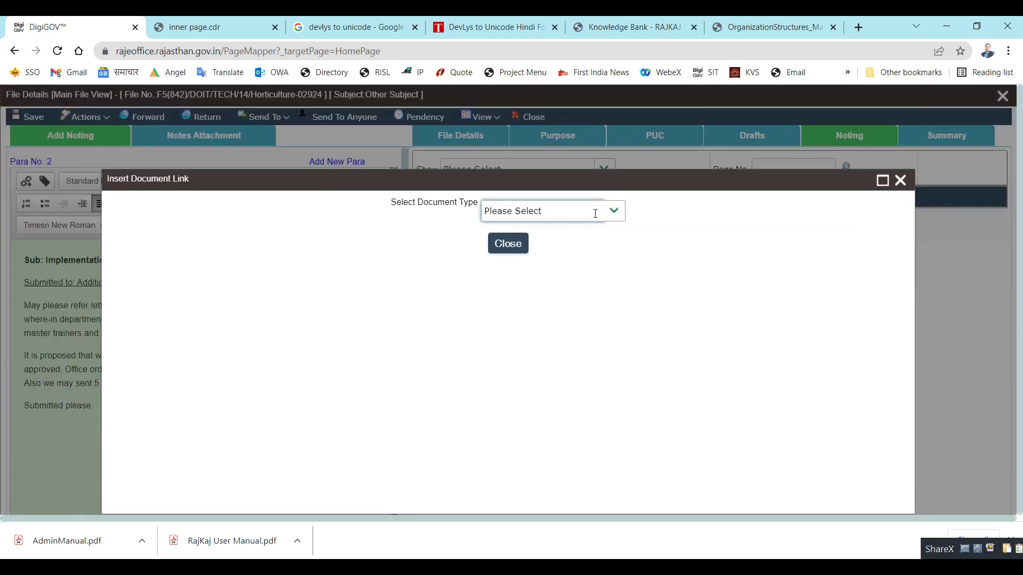
click(617, 211)
click(535, 286)
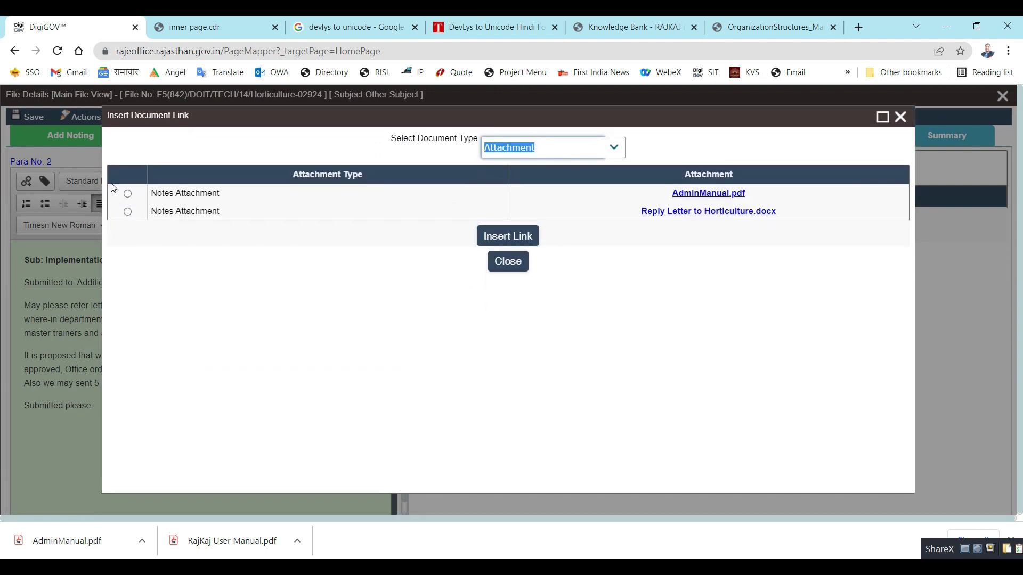
click(128, 193)
click(484, 235)
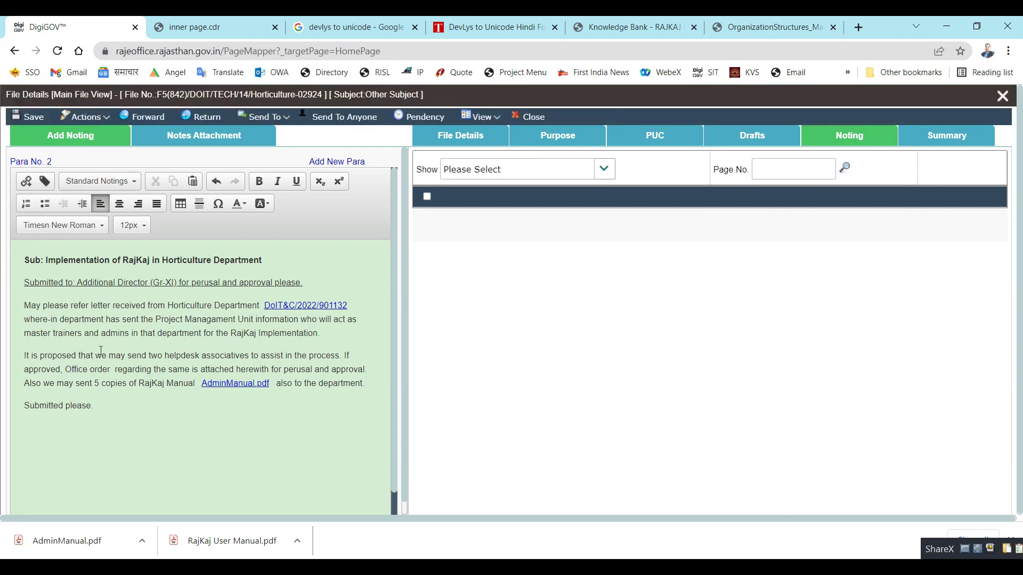
Step: Insert a document link to the Reply Letter to Horticulture.docx attachment after "Office order" in the noting
click(27, 183)
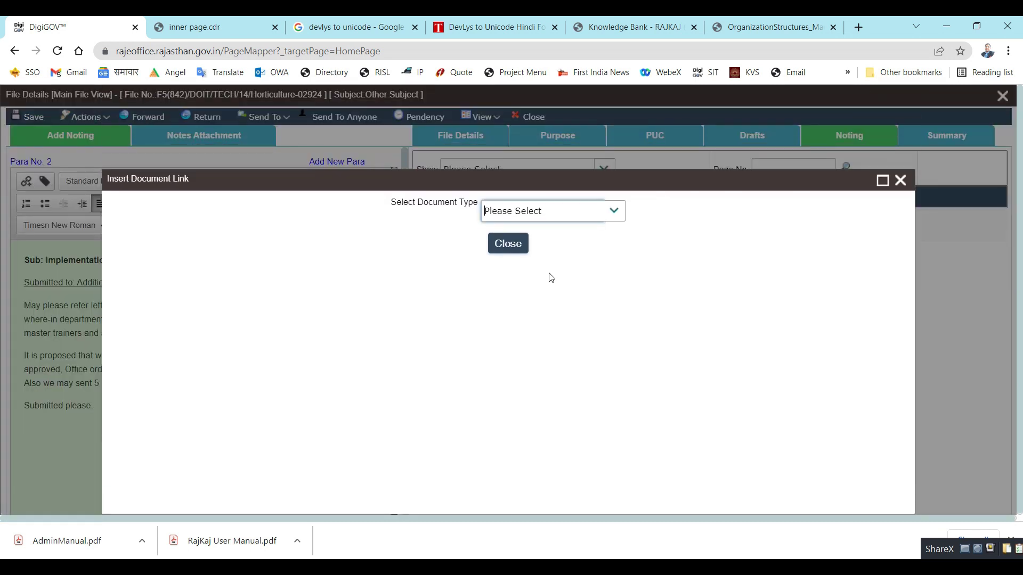
click(623, 215)
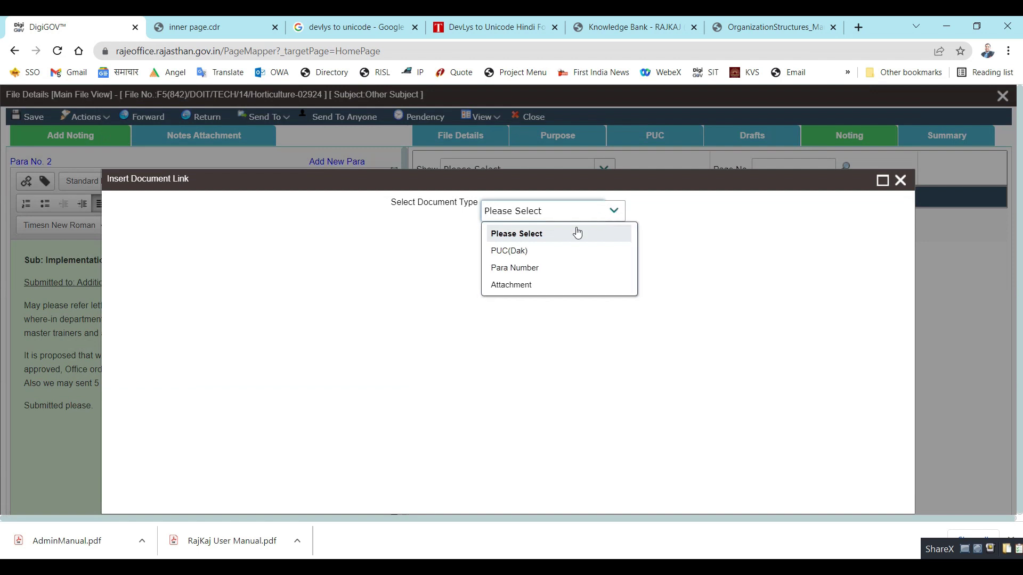
click(527, 287)
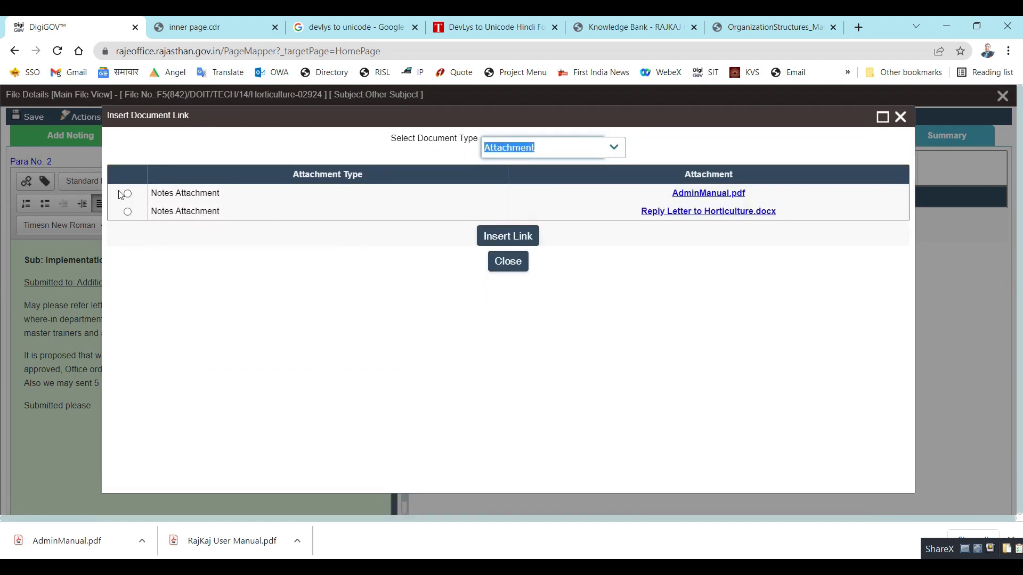
click(128, 213)
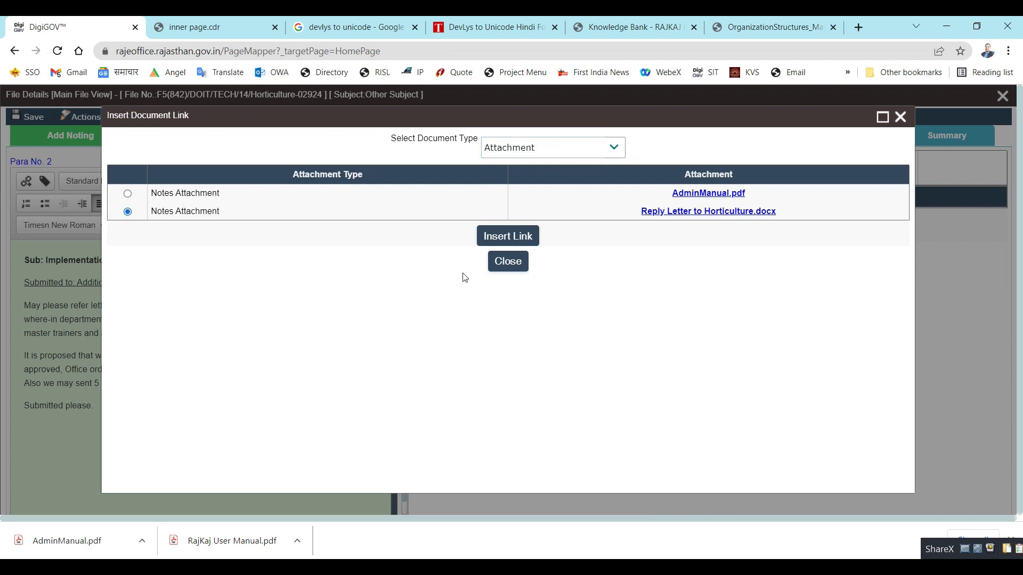
click(501, 241)
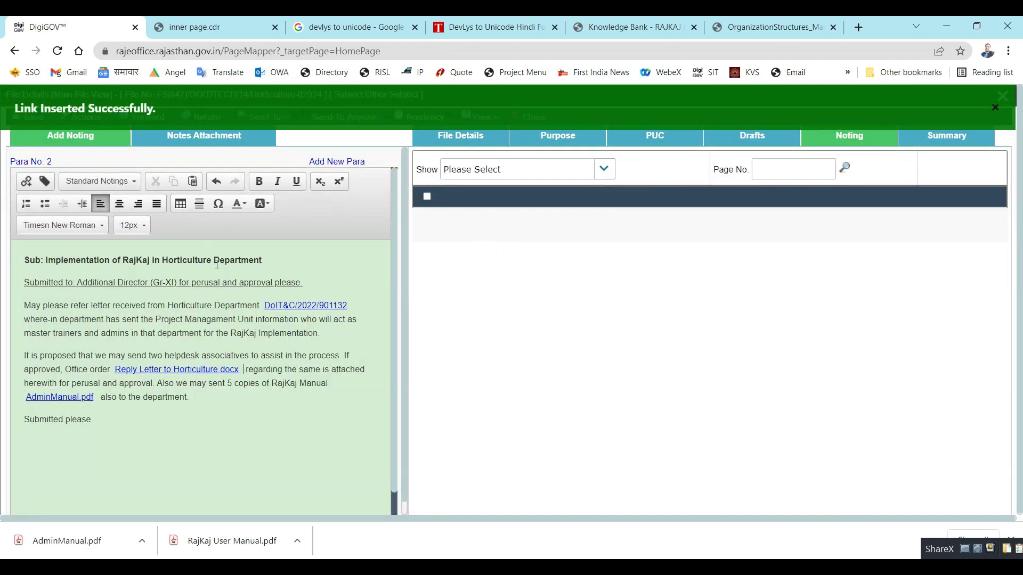
scroll(162, 488, down, 2)
scroll(170, 467, up, 2)
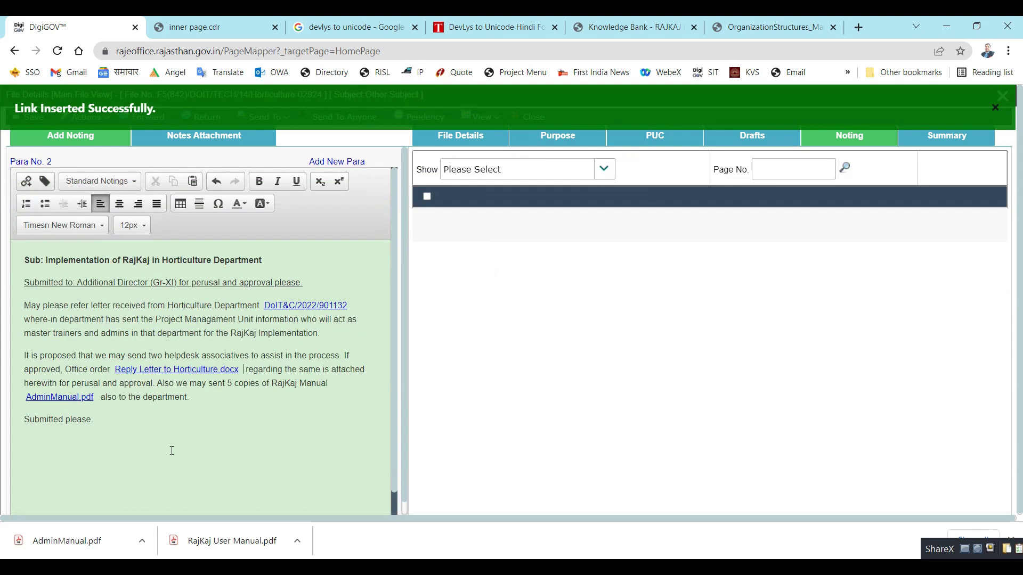